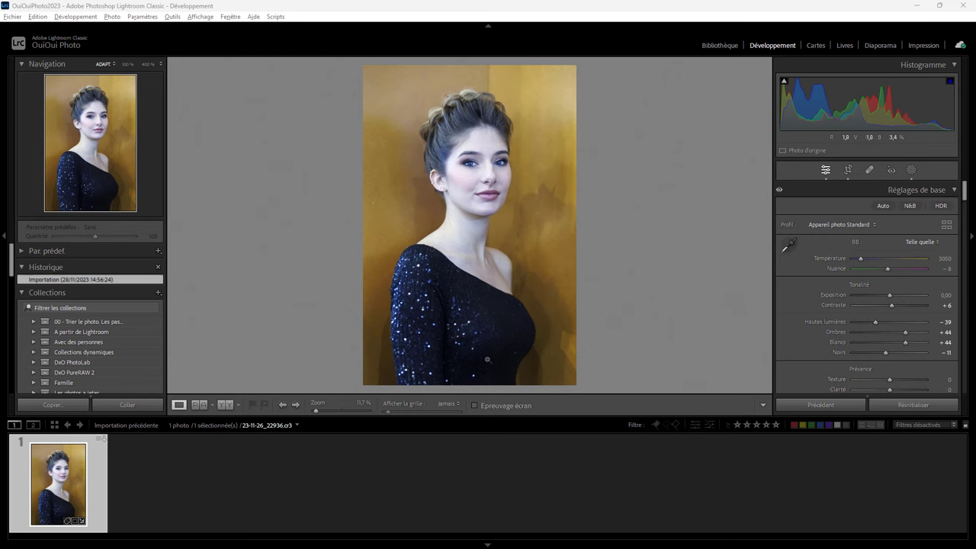
Collapse the filmstrip so the portrait fills more of the Develop view.
click(488, 545)
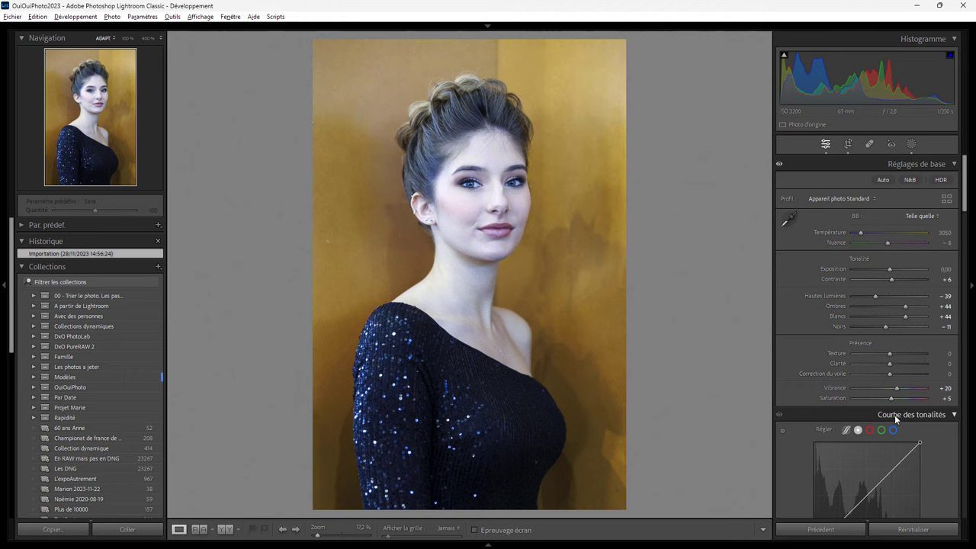
Reset all of the portrait's Develop settings to zero and check the face's noise at 100% zoom.
click(903, 529)
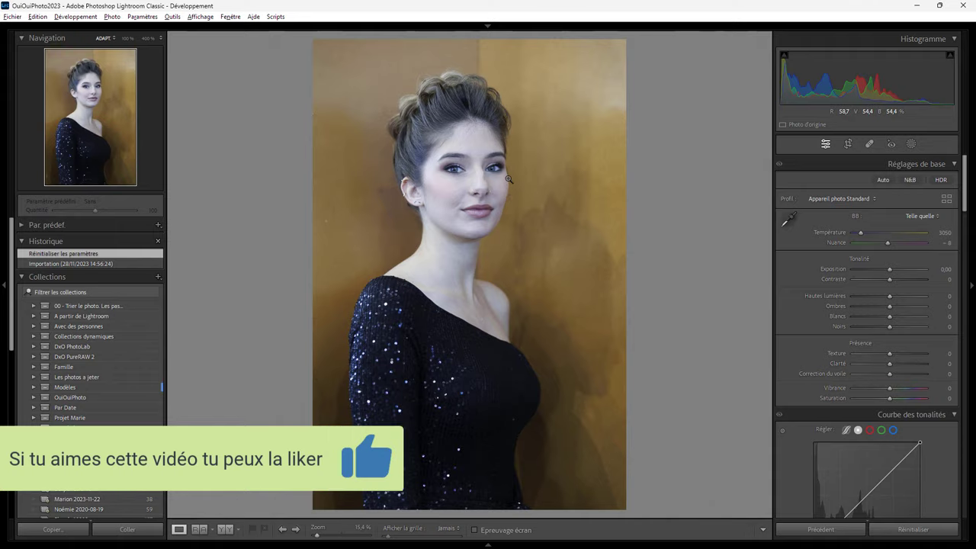
click(516, 211)
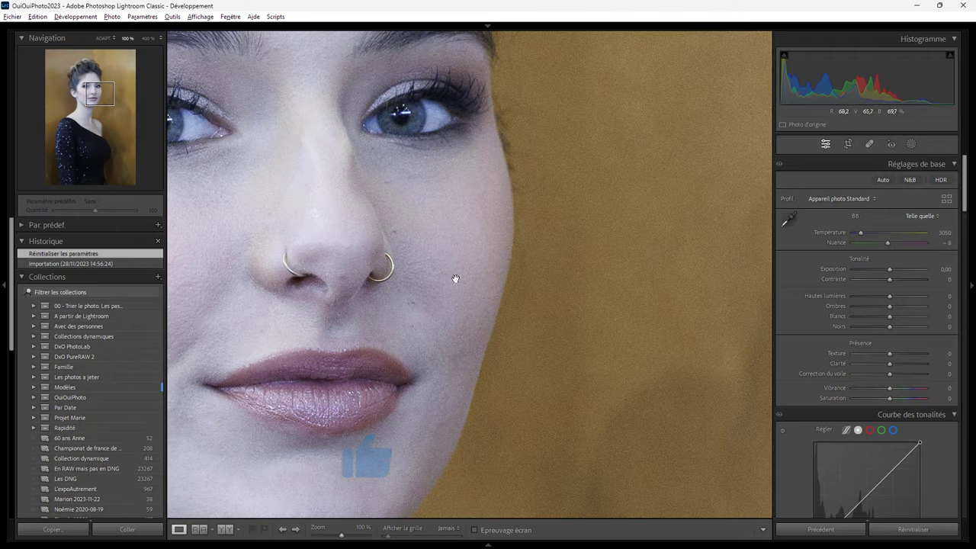
click(490, 347)
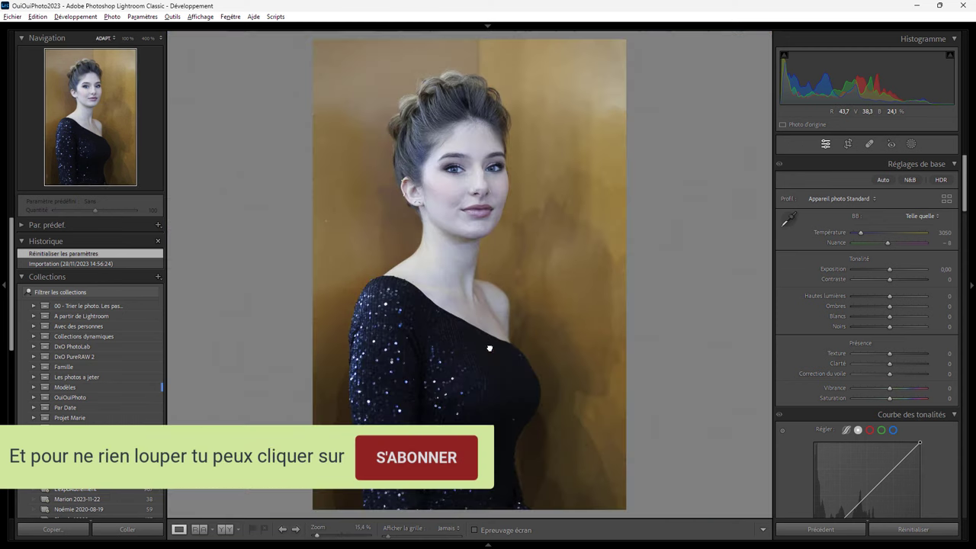
click(501, 210)
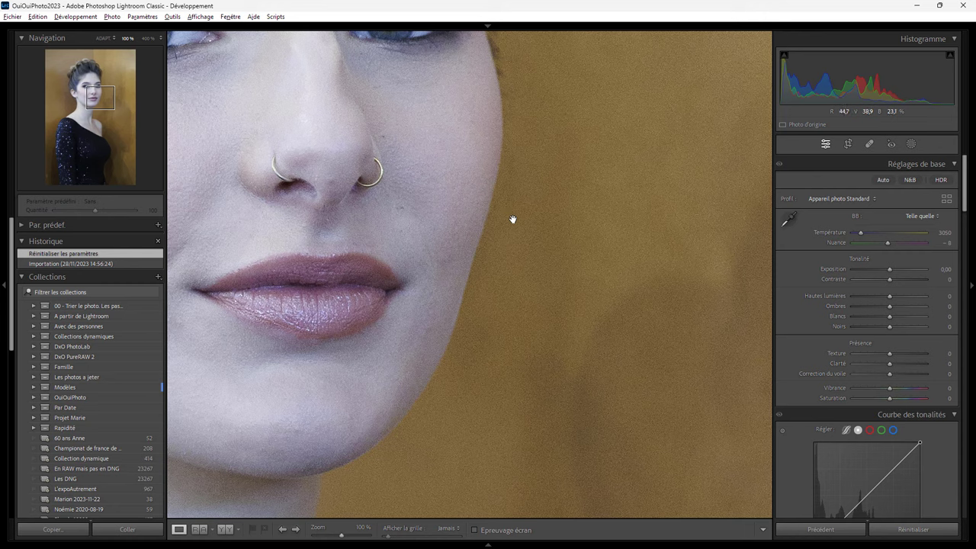
click(456, 271)
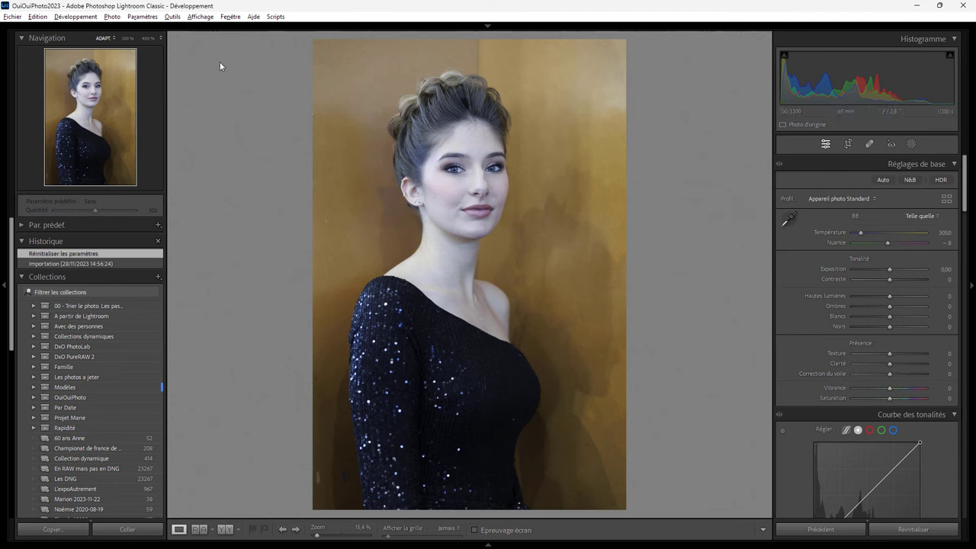
Apply Enhance noise reduction at amount 30 after comparing the hair, eye and background in the preview.
click(113, 16)
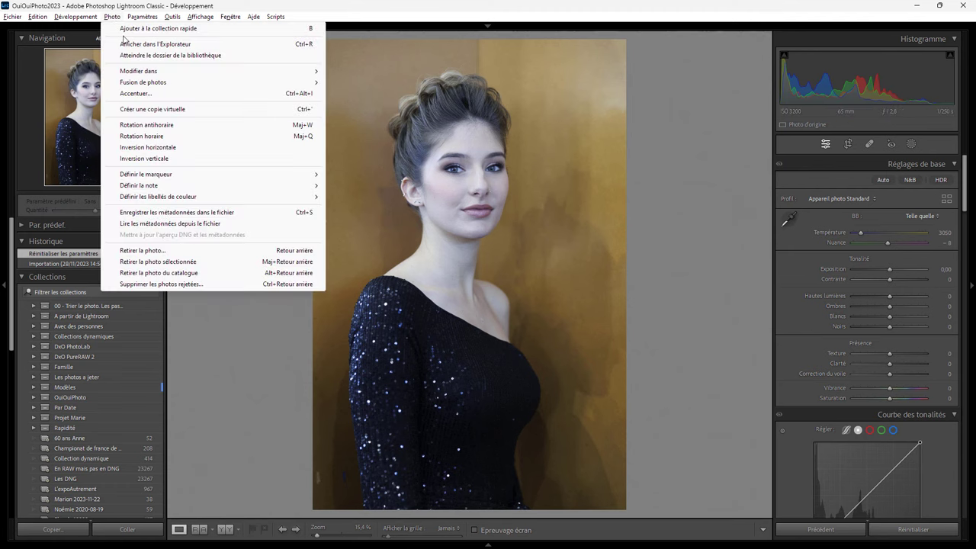
click(150, 94)
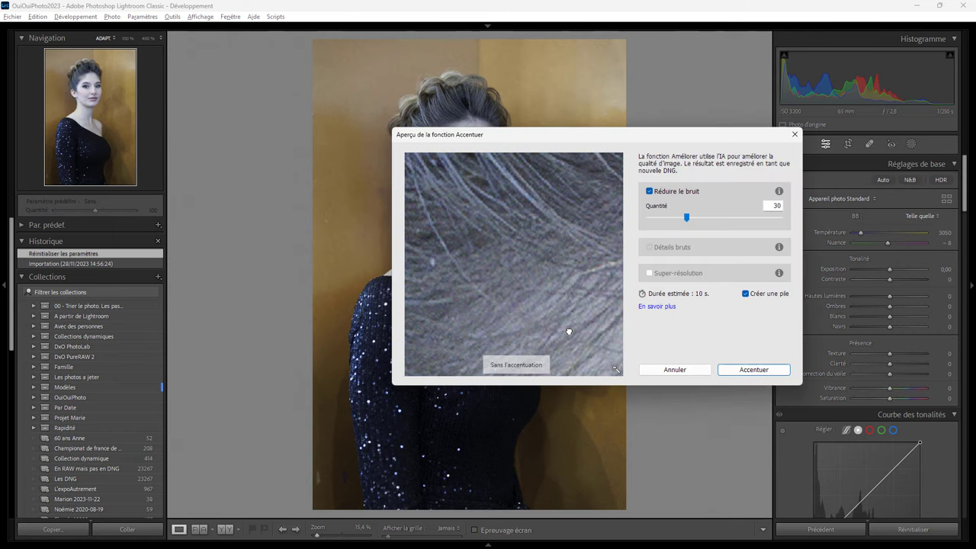
drag(567, 327, 584, 285)
drag(593, 328, 443, 233)
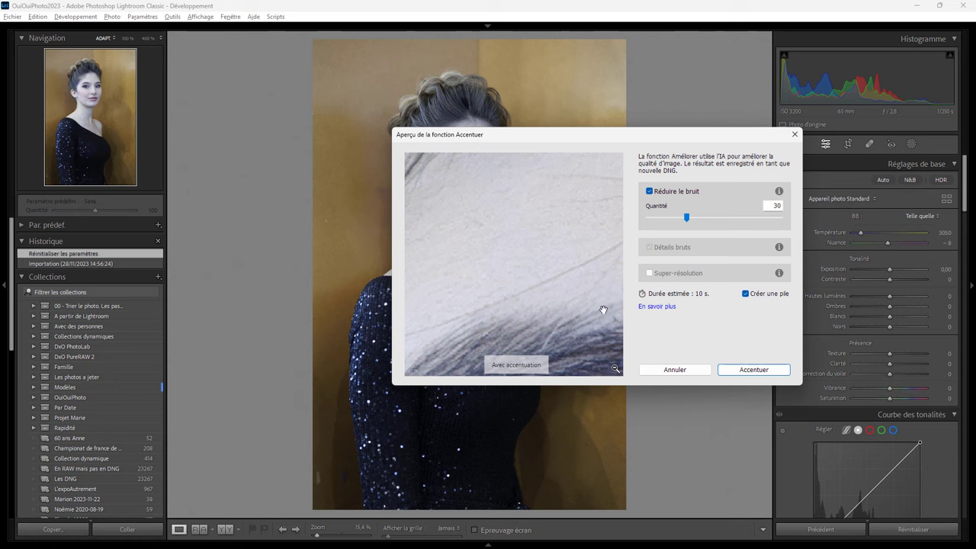
drag(604, 308, 420, 209)
mouse_move(563, 323)
mouse_down()
mouse_move(523, 207)
mouse_move(536, 246)
mouse_move(516, 288)
mouse_up()
drag(591, 316, 427, 183)
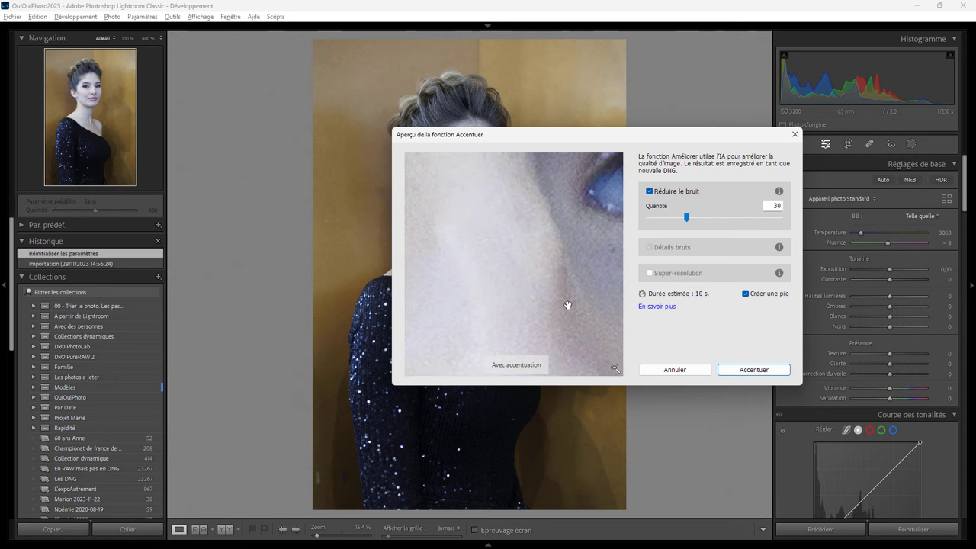
drag(591, 320, 528, 252)
drag(587, 285, 460, 239)
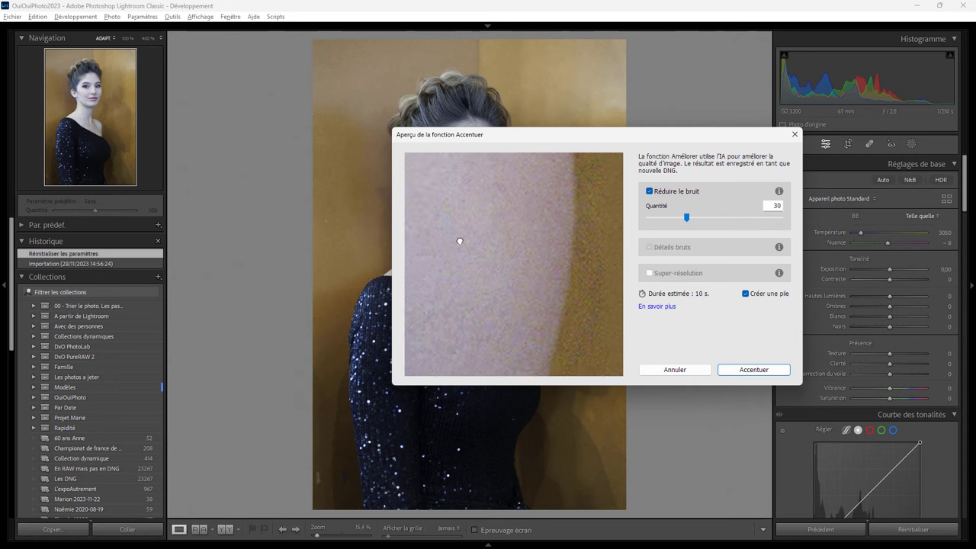
click(516, 283)
click(517, 283)
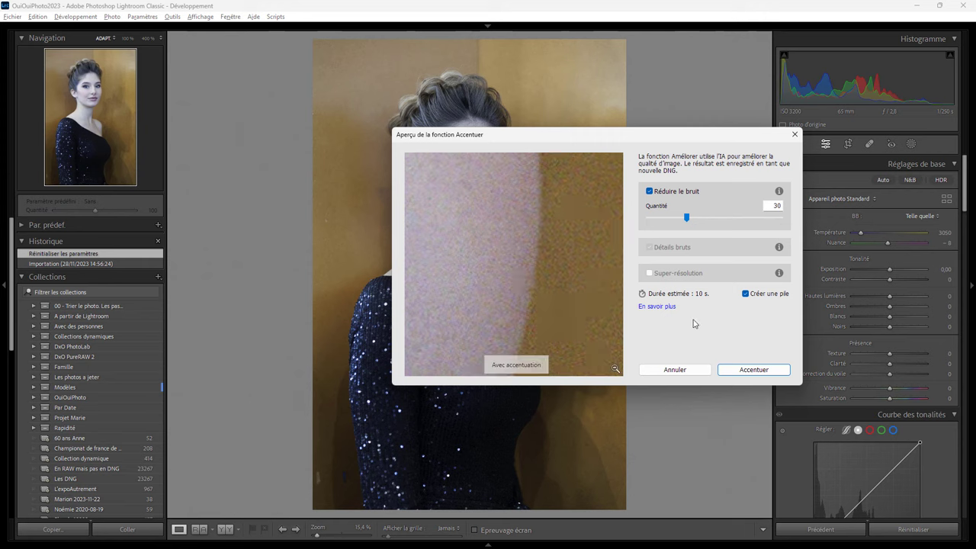
click(754, 370)
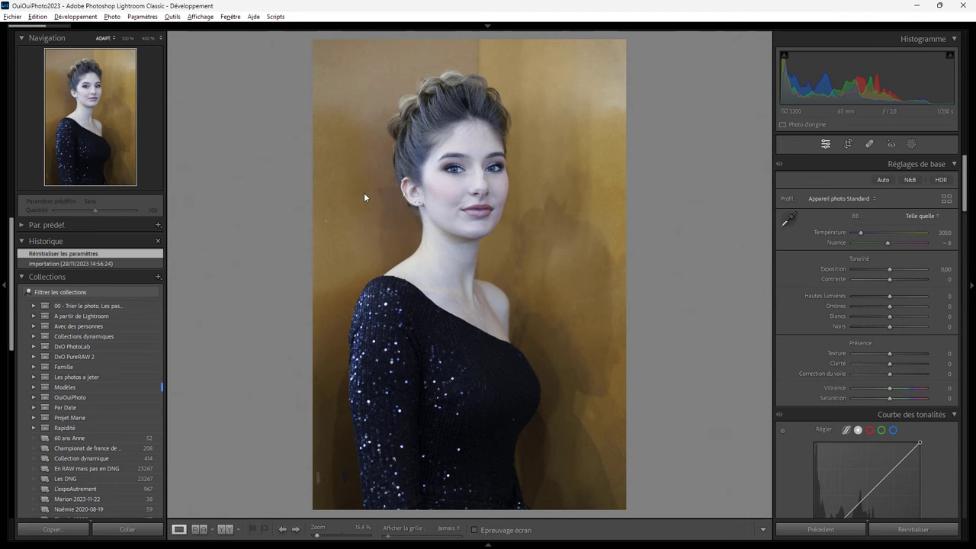
Open the denoised DNG 23-11-26_22936-Avec accentuation-Bruit.dng in Adobe Photoshop 2024.
click(489, 543)
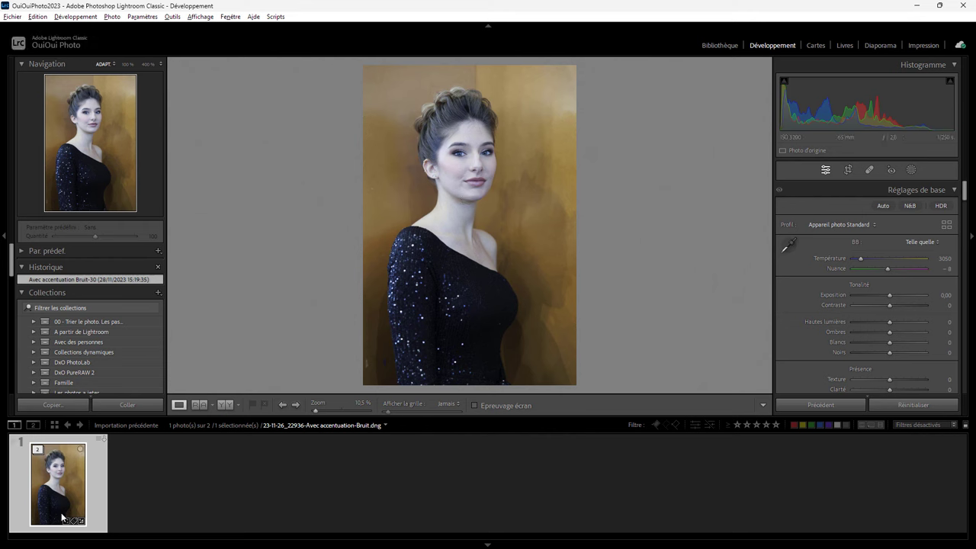
right_click(72, 468)
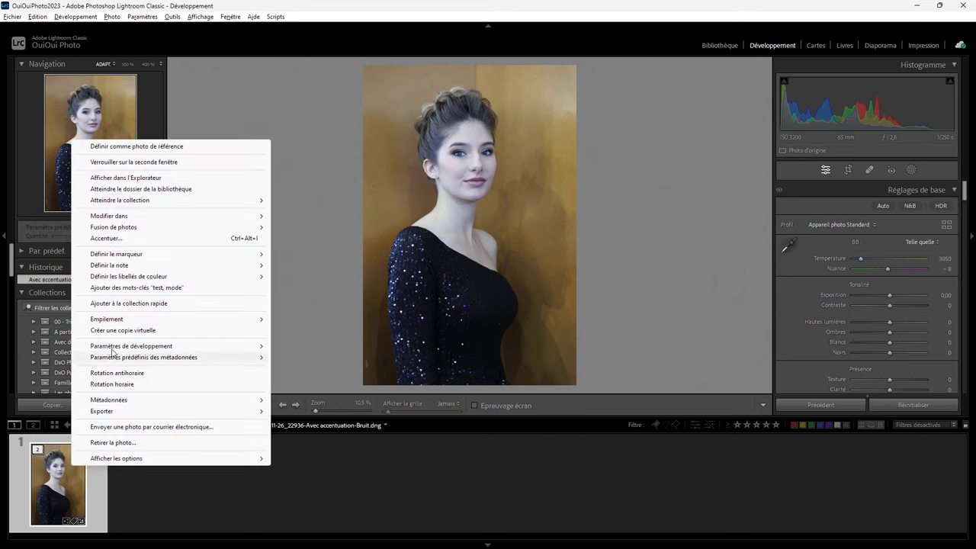
mouse_move(109, 216)
click(298, 217)
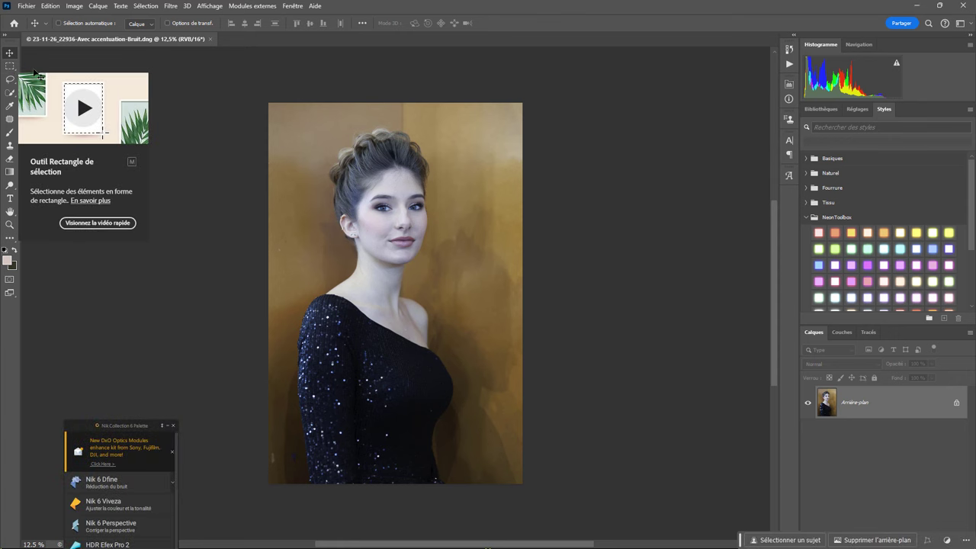
In Select and Mask, run Select Subject with Cloud processing to isolate the woman.
click(10, 67)
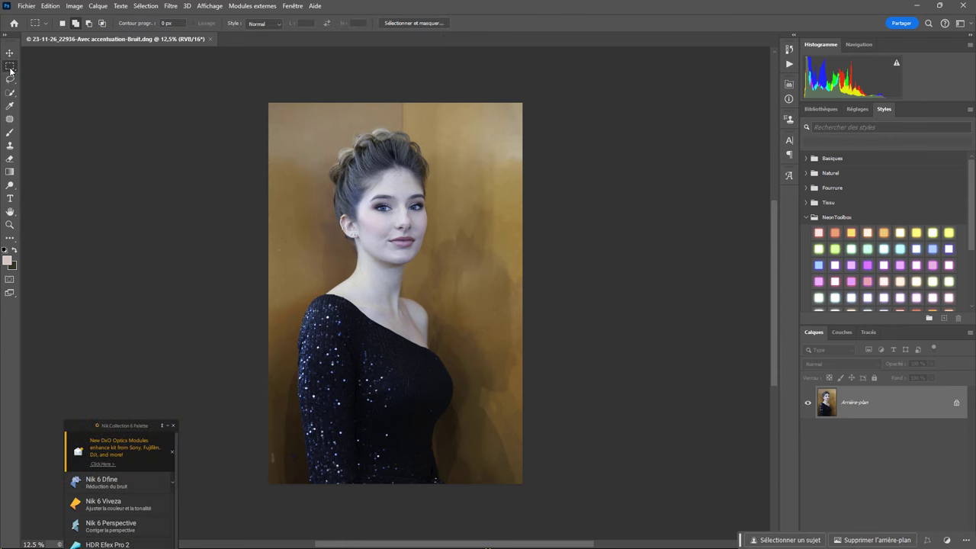
click(416, 24)
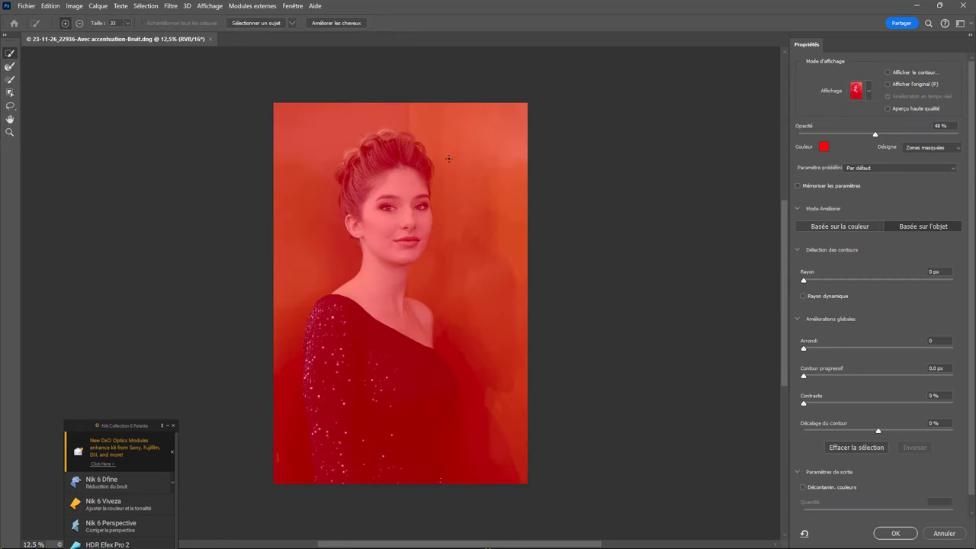
click(292, 26)
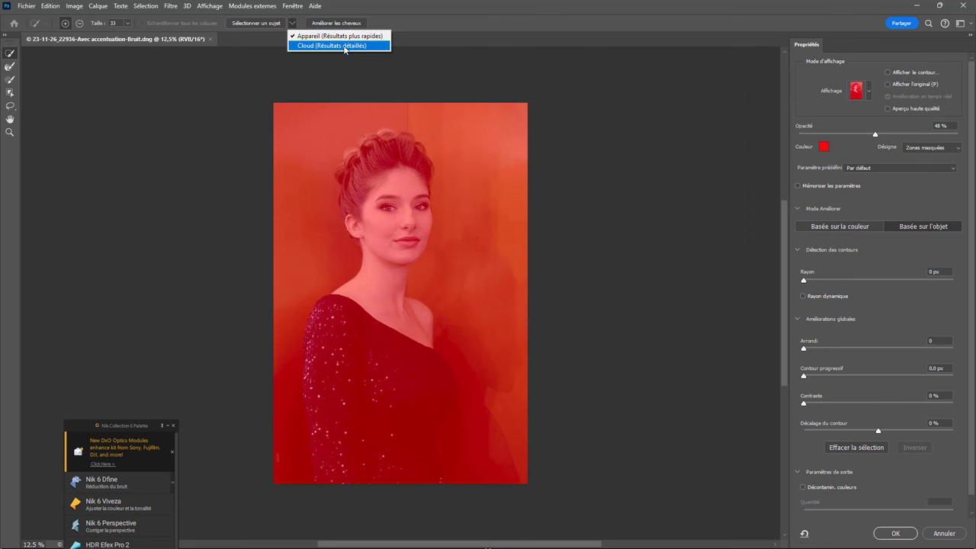
click(320, 46)
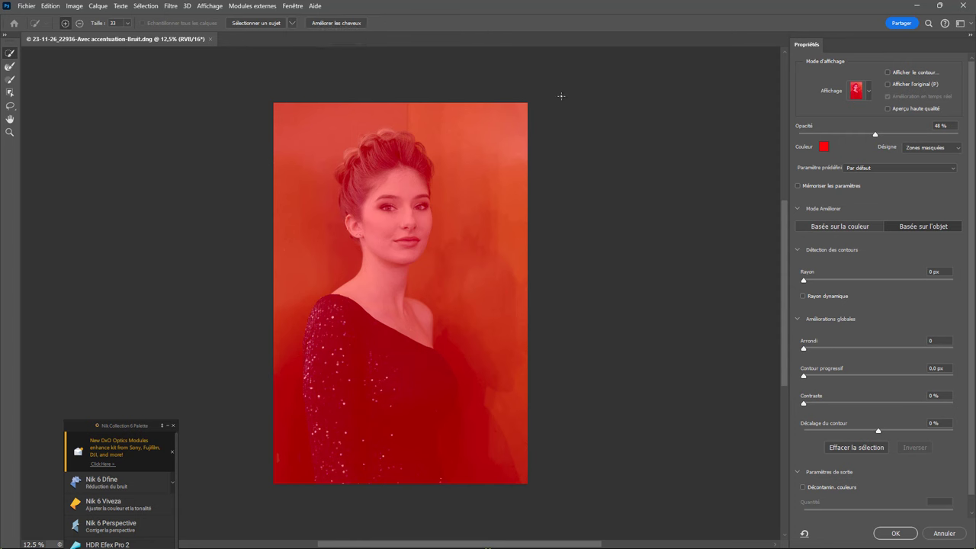
click(265, 24)
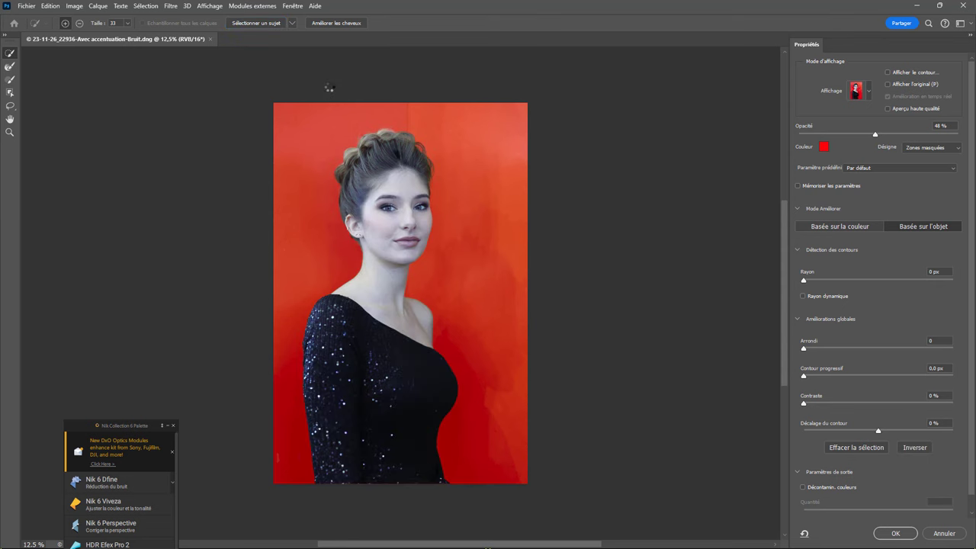
Apply Refine Hair to the subject selection and zoom in on the face.
click(331, 25)
scroll(429, 261, up, 1)
scroll(429, 260, up, 3)
scroll(439, 229, up, 1)
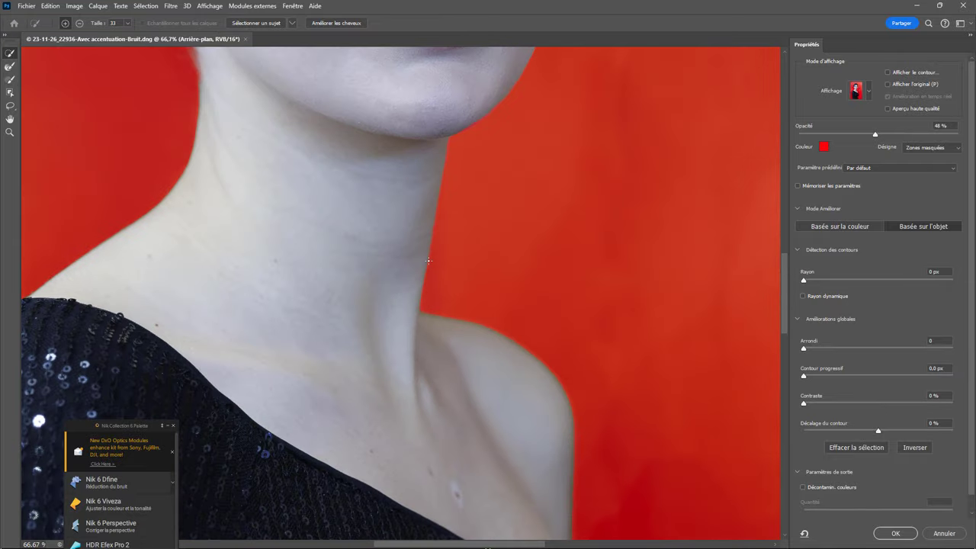
drag(514, 98, 448, 351)
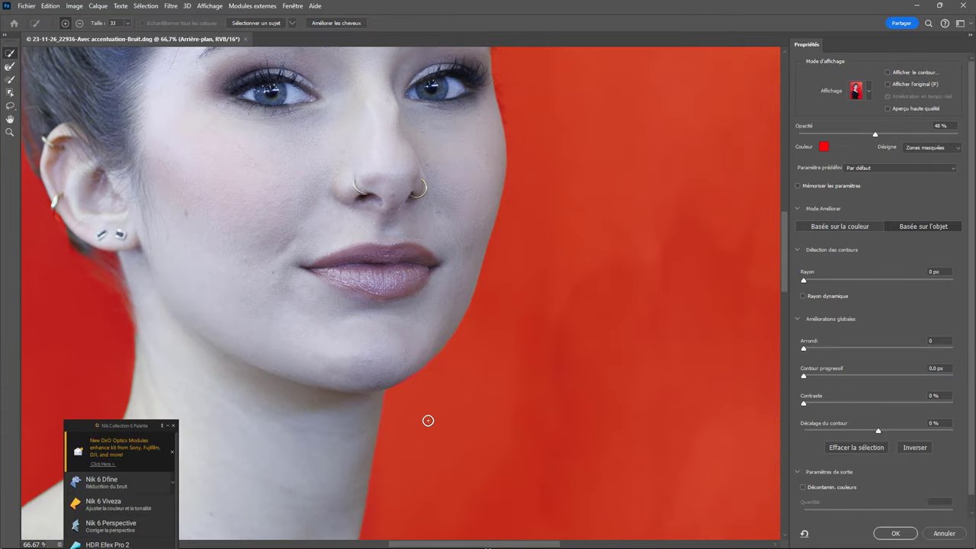
Soften the neck edge with the Refine Edge brush and raise Smooth to 12.
scroll(399, 438, down, 3)
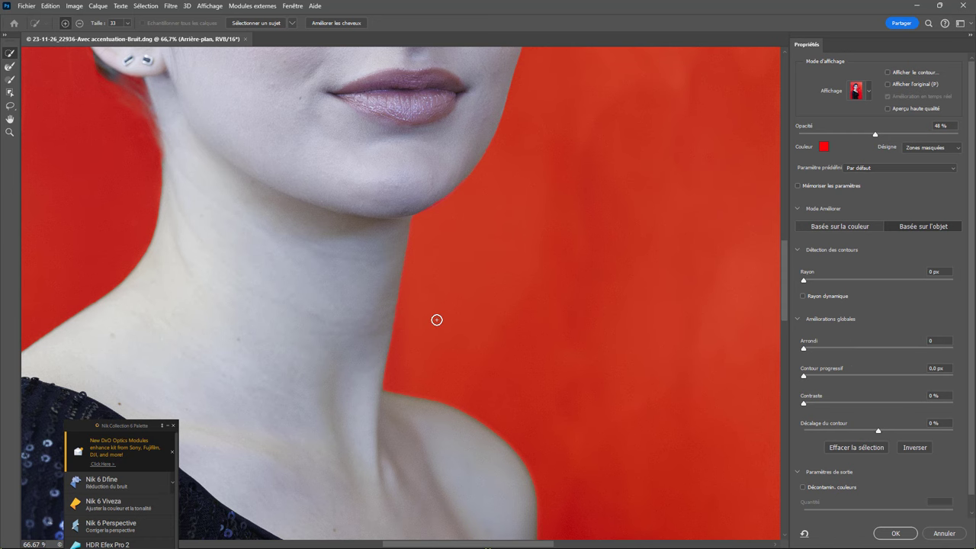
scroll(437, 319, up, 1)
scroll(437, 319, up, 2)
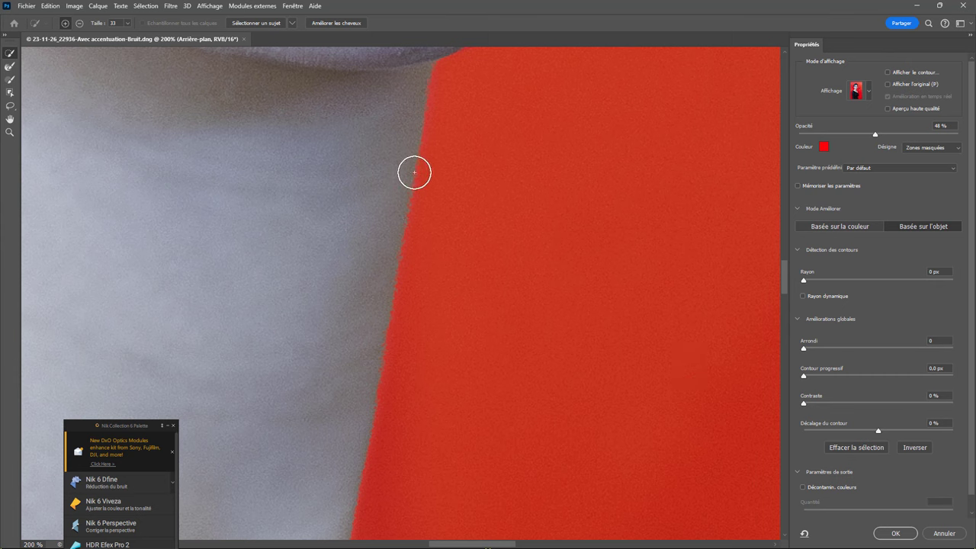
drag(424, 100, 396, 276)
drag(803, 349, 822, 349)
Set Shift Edge to -20% and adjust the selection's Feather.
drag(879, 431, 803, 431)
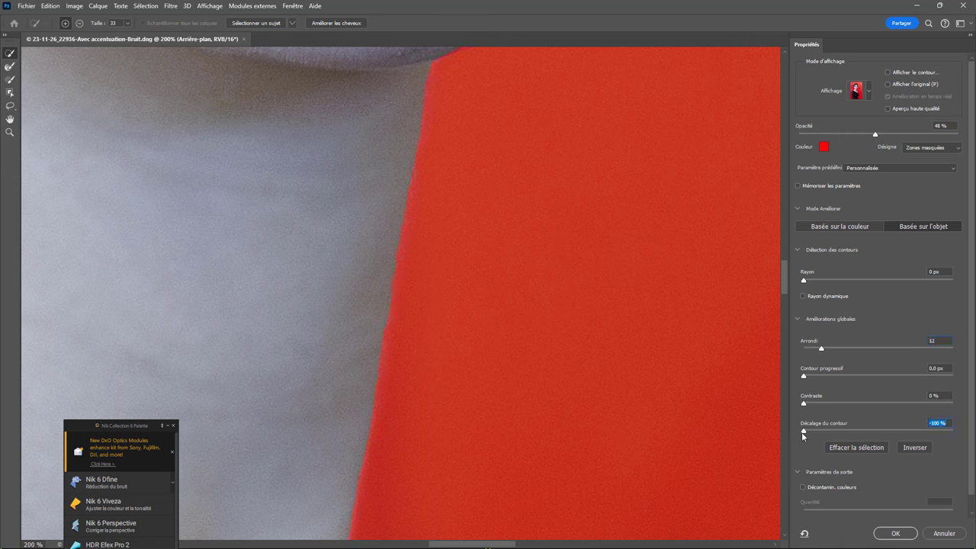
text(0)
key(Return)
drag(864, 431, 863, 430)
drag(816, 378, 820, 379)
Inspect the lip, eye and hairline edges, committing the 1.7 px feather value.
drag(512, 161, 450, 457)
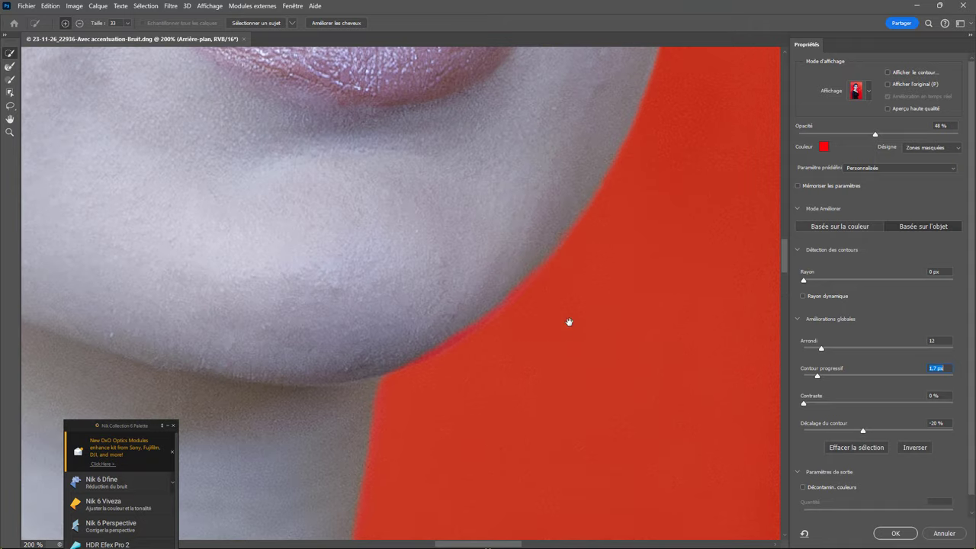
scroll(580, 305, up, 1)
scroll(587, 336, up, 5)
scroll(602, 282, up, 1)
scroll(603, 252, up, 4)
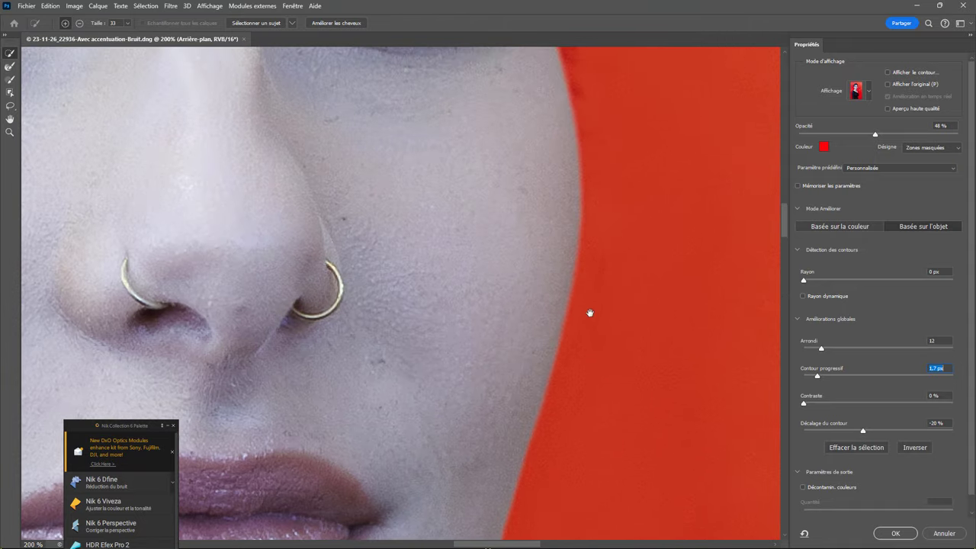
drag(559, 83, 614, 297)
mouse_move(559, 136)
mouse_down()
mouse_move(508, 266)
mouse_move(436, 105)
mouse_move(474, 337)
mouse_up()
drag(475, 122, 499, 318)
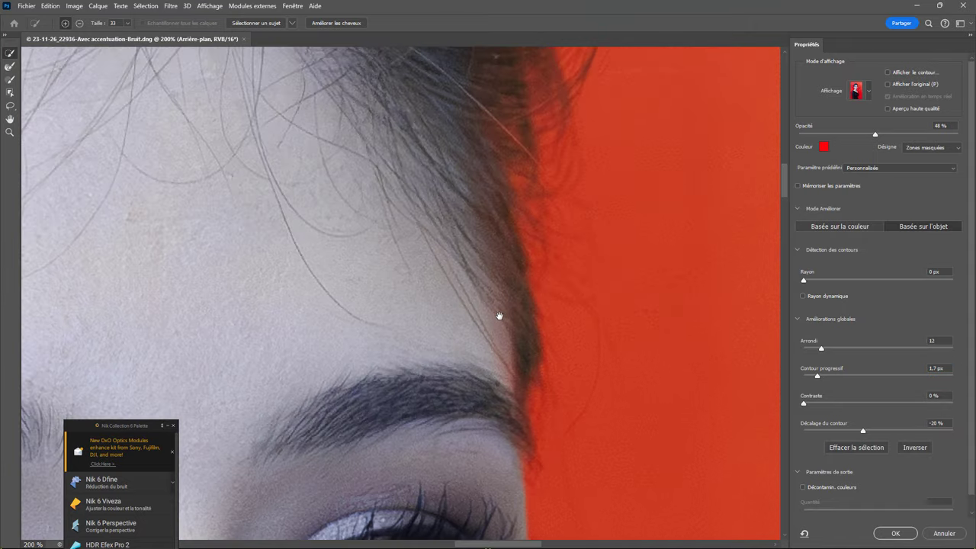
drag(488, 111, 498, 292)
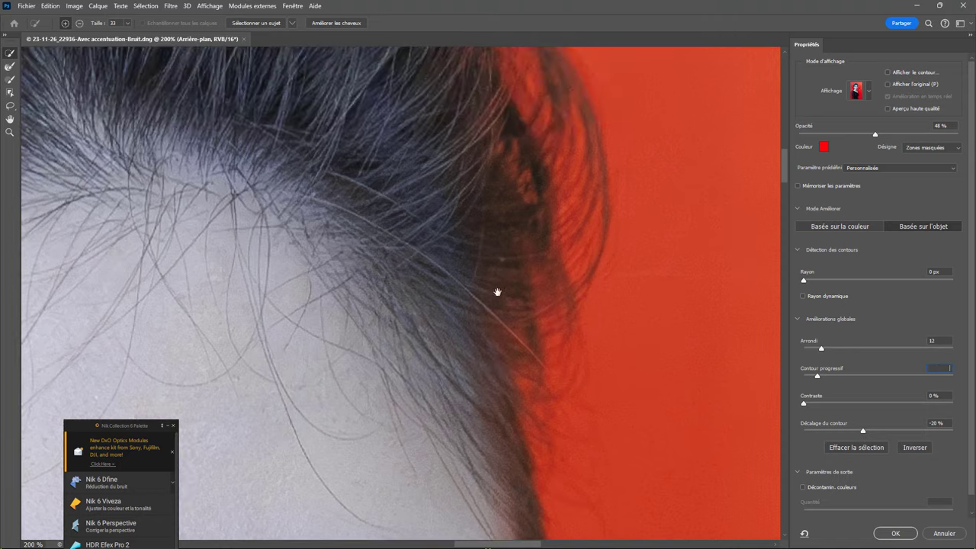
click(566, 266)
click(483, 214)
Check the hair, ear and shoulder edges, then apply the refined selection with OK.
drag(379, 201, 484, 192)
drag(305, 211, 405, 216)
drag(113, 283, 523, 200)
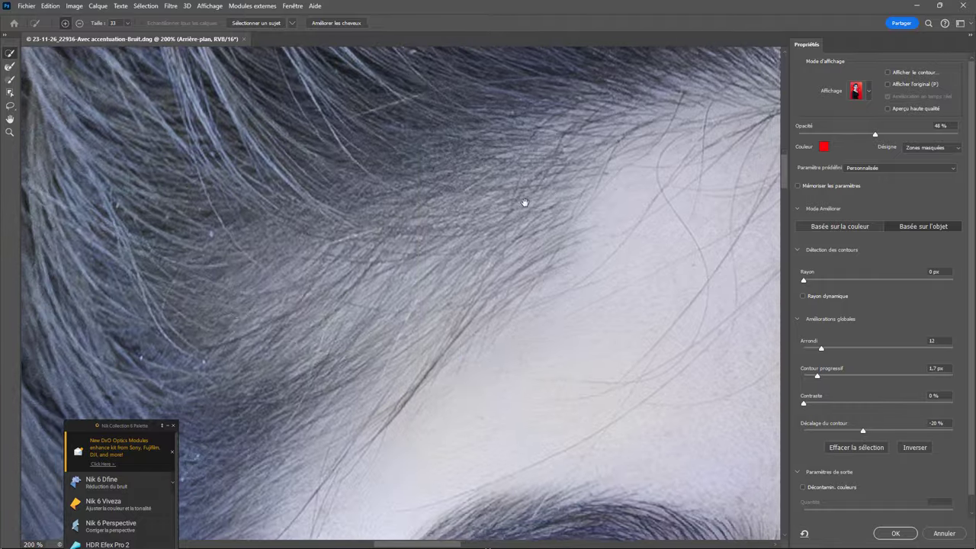
drag(201, 353, 550, 84)
drag(366, 404, 405, 175)
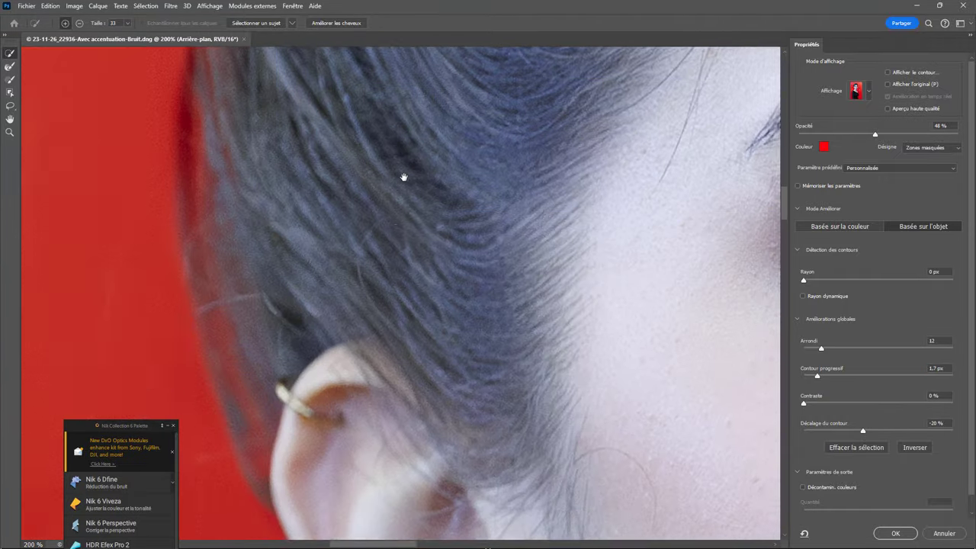
drag(398, 377, 361, 166)
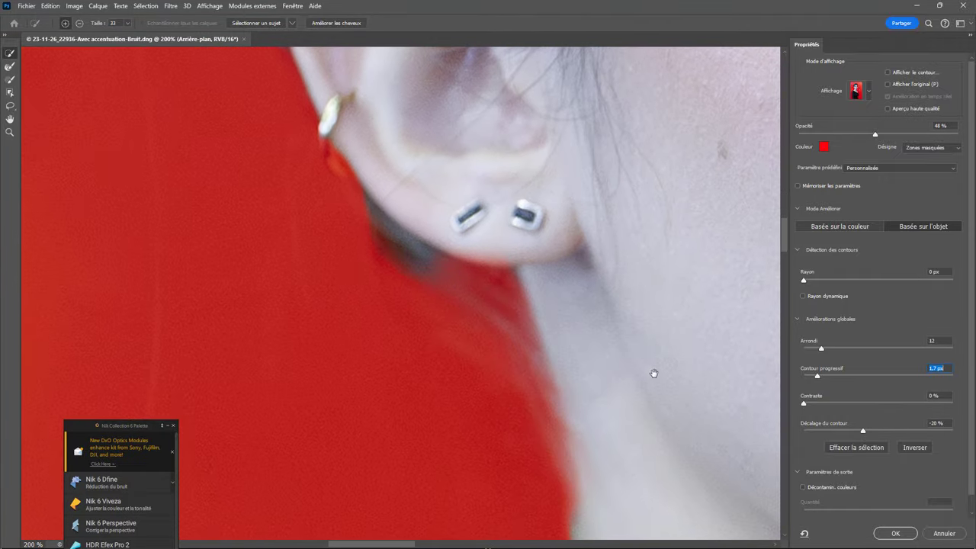
drag(654, 373, 542, 180)
mouse_move(396, 427)
mouse_down()
mouse_move(378, 214)
mouse_move(398, 197)
mouse_up()
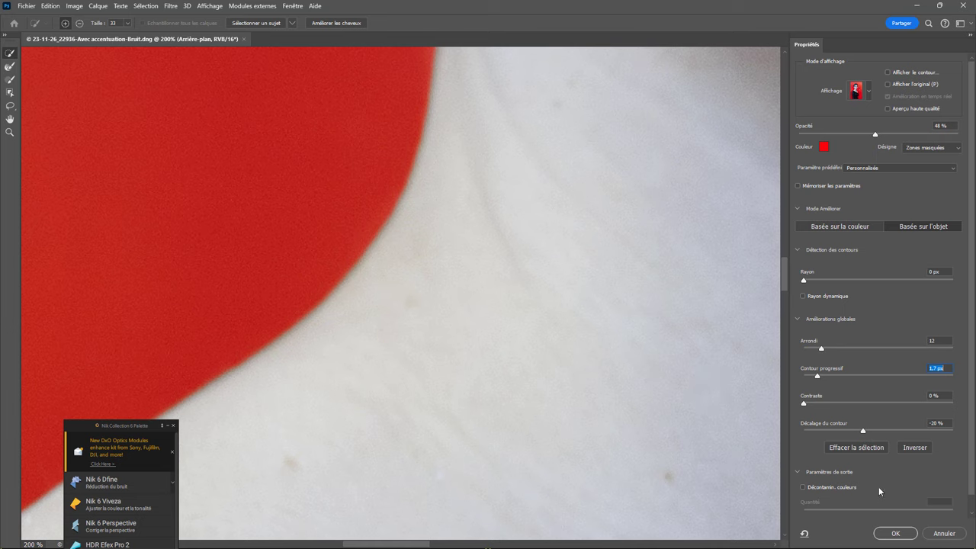
click(900, 531)
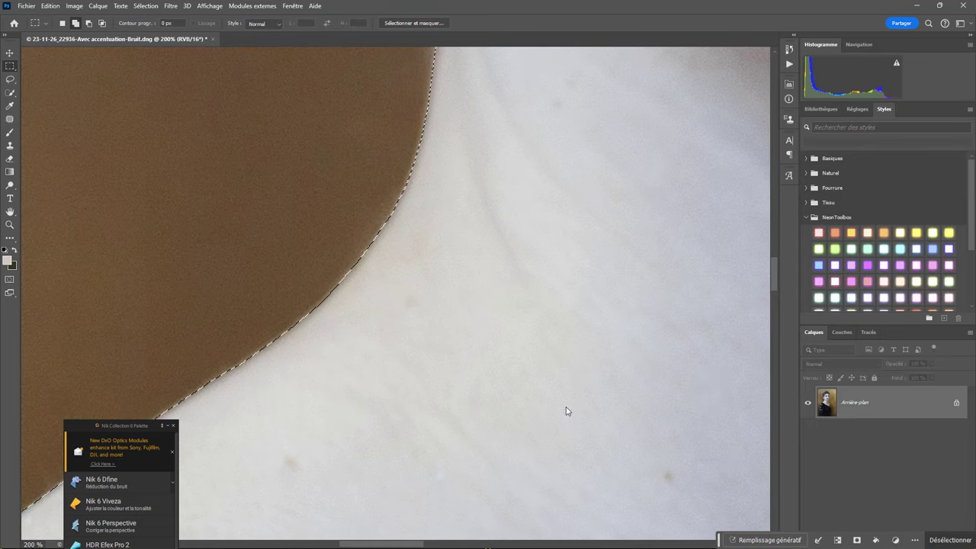
Copy the selected woman onto a new layer, Calque 1, with Layer via Copy.
key(ctrl+minus)
key(ctrl+minus)
key(ctrl+minus)
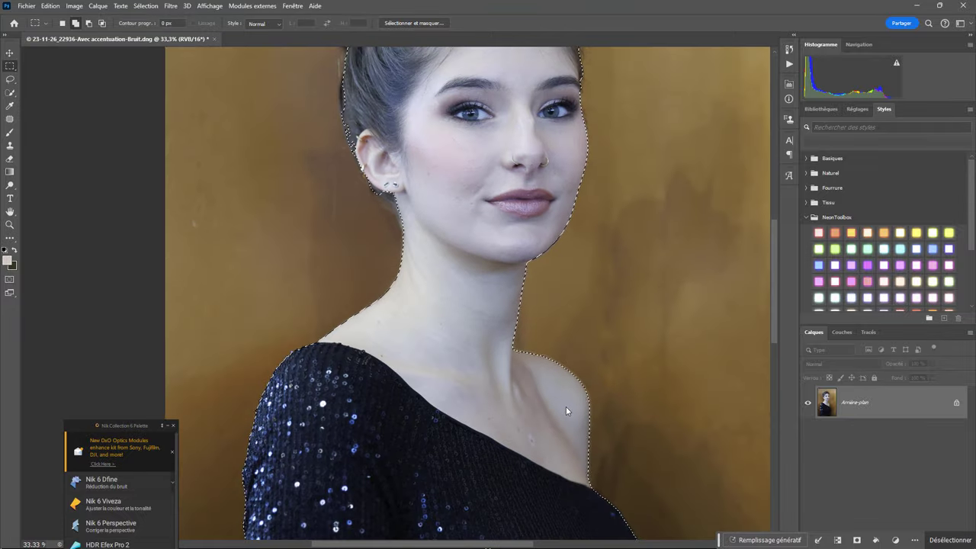
right_click(430, 182)
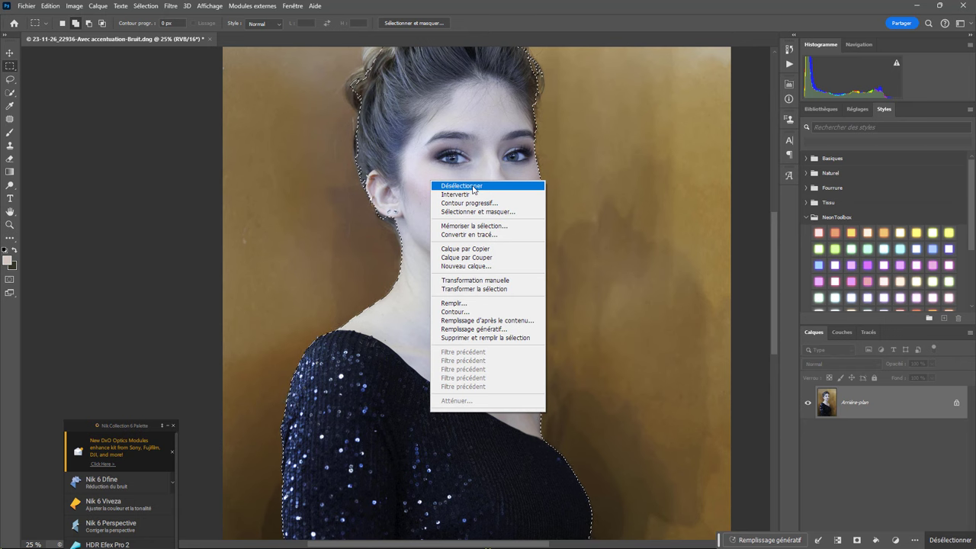
click(482, 248)
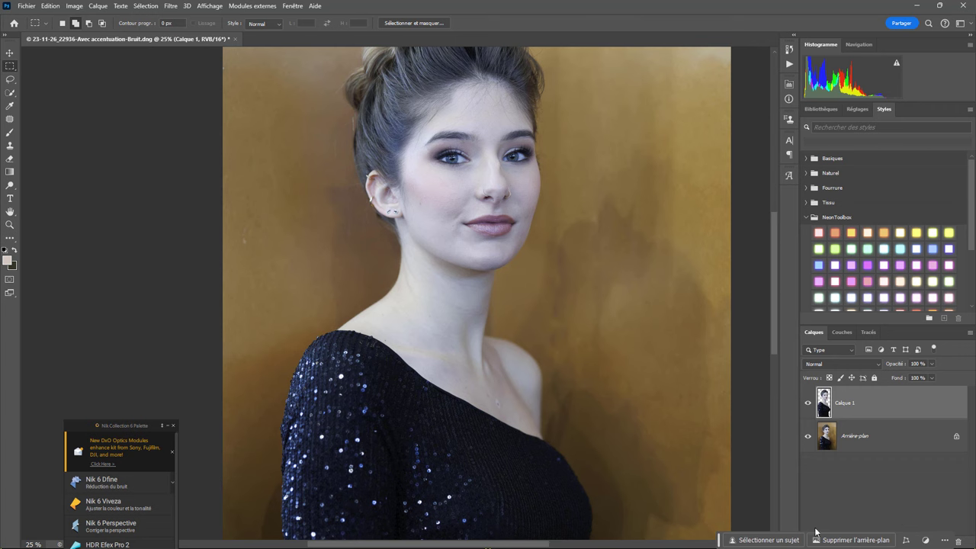
Move the floating contextual task bar out of the way.
click(946, 539)
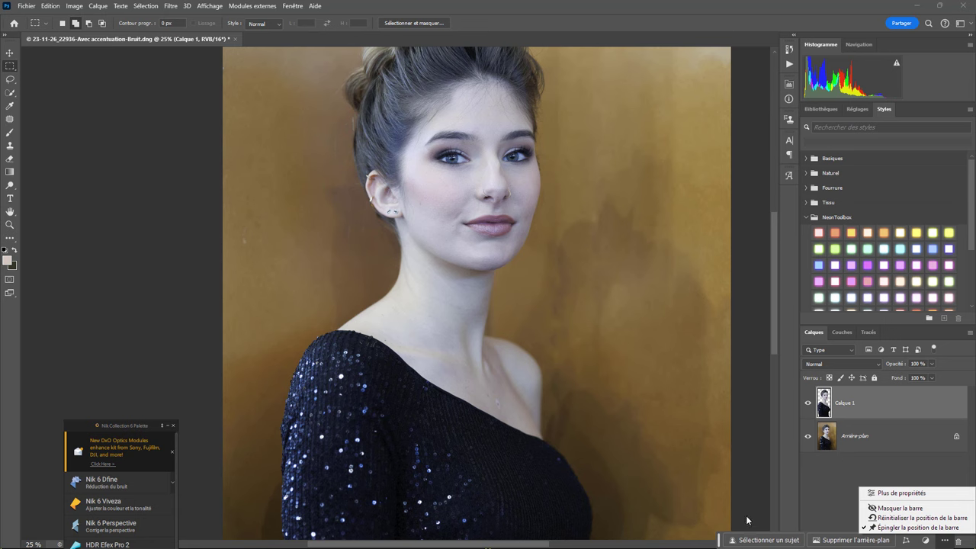
click(719, 541)
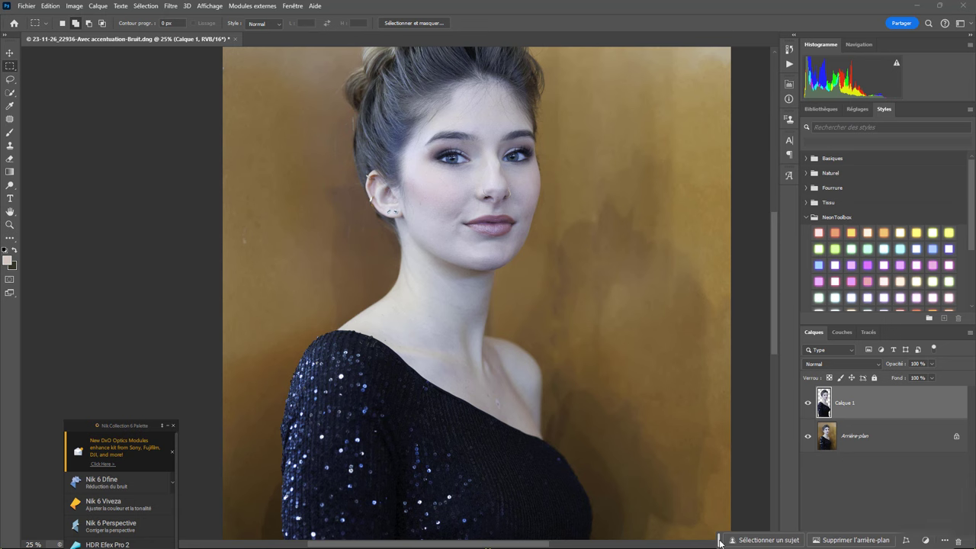
drag(719, 542, 586, 240)
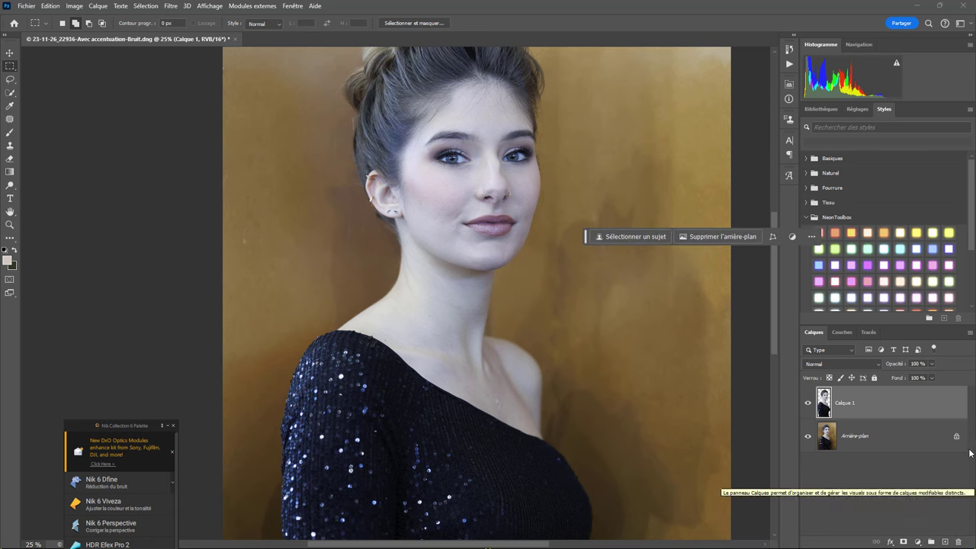
Add a pale pink Solid Color fill layer, Fond 1, beneath Calque 1.
click(918, 541)
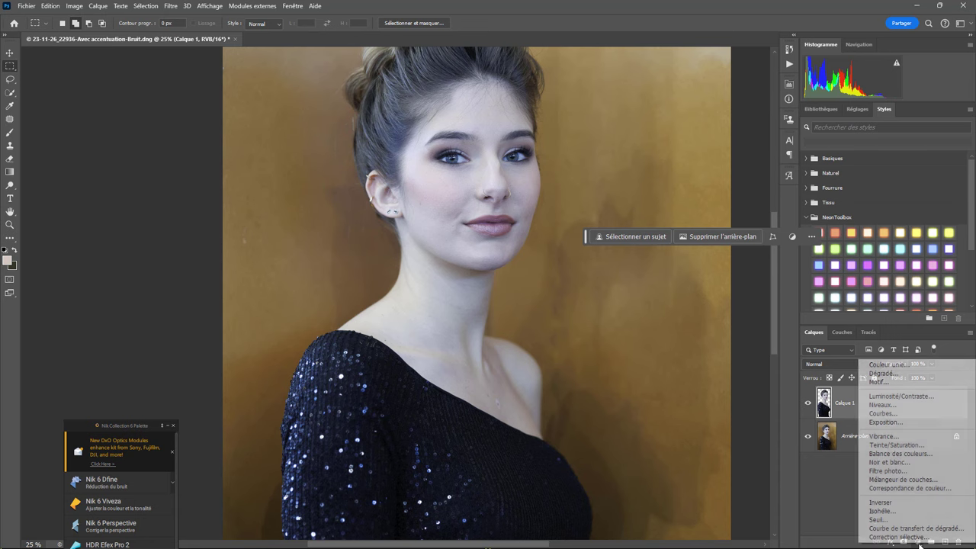
click(888, 365)
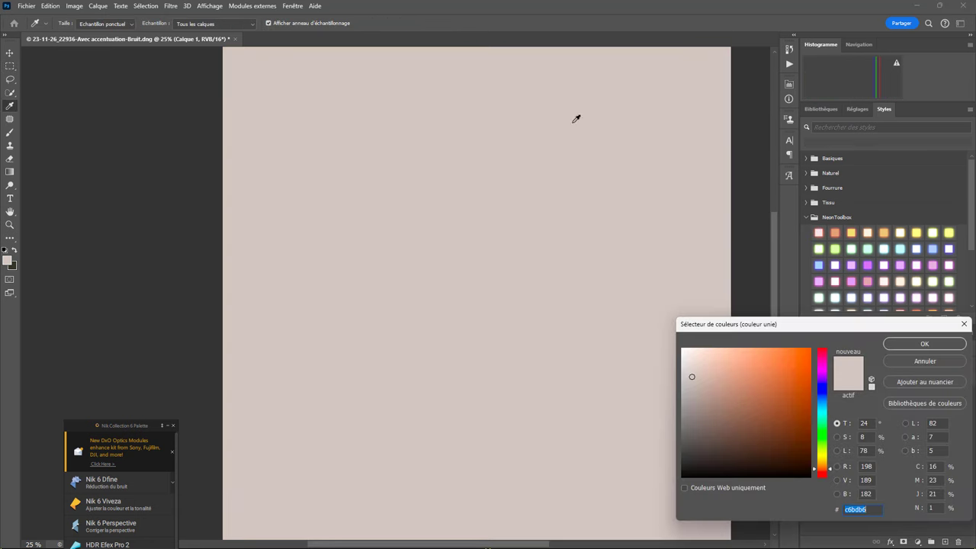
click(919, 342)
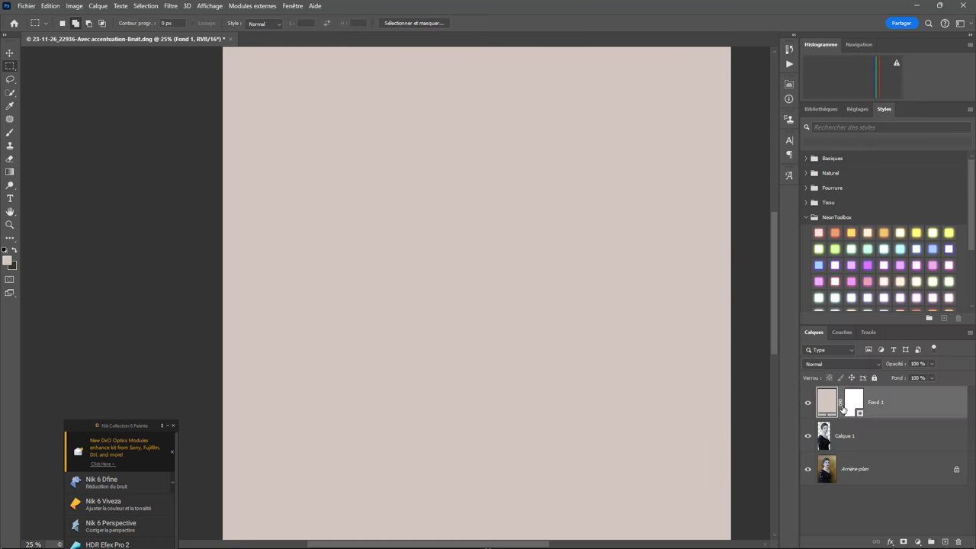
drag(840, 410, 841, 451)
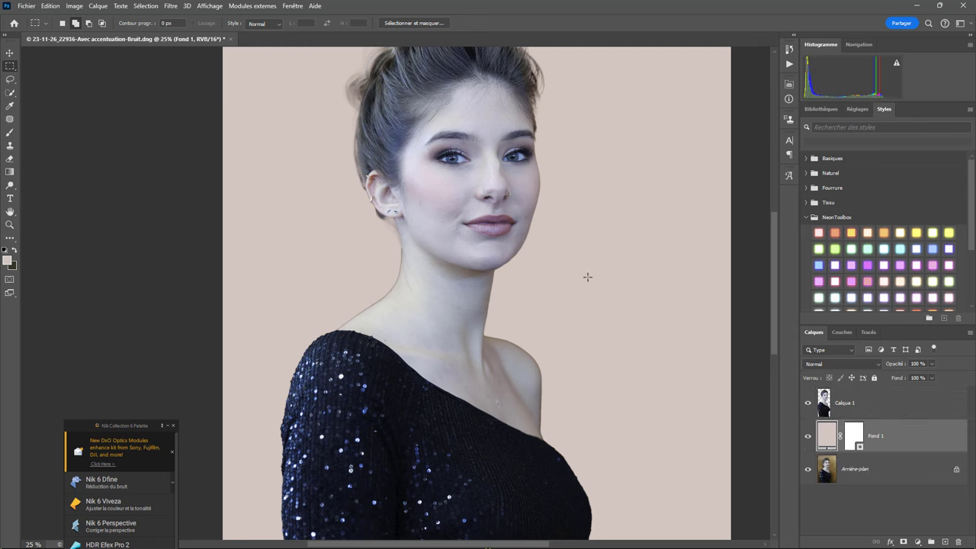
key(ctrl+plus)
key(ctrl+plus)
key(ctrl+plus)
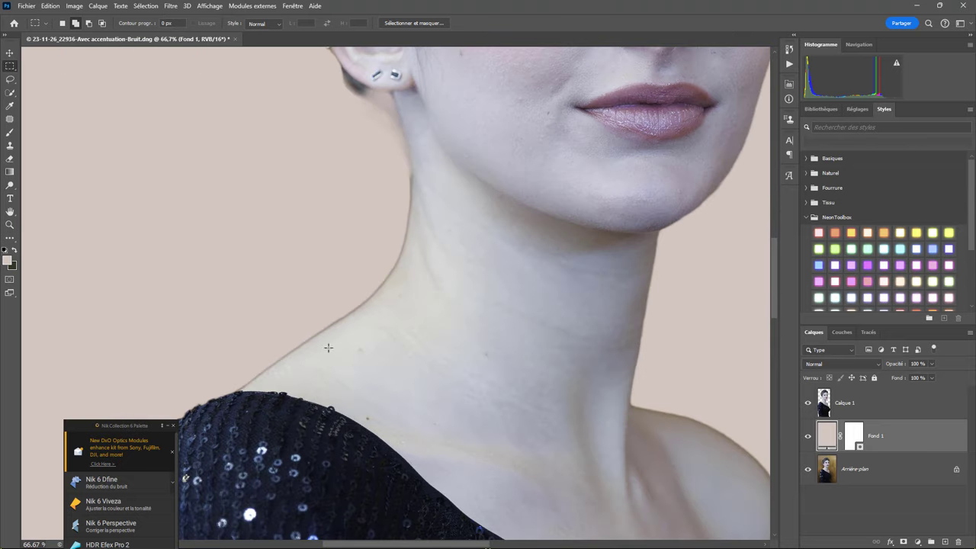
mouse_move(477, 349)
mouse_down()
mouse_move(348, 103)
mouse_move(226, 89)
mouse_up()
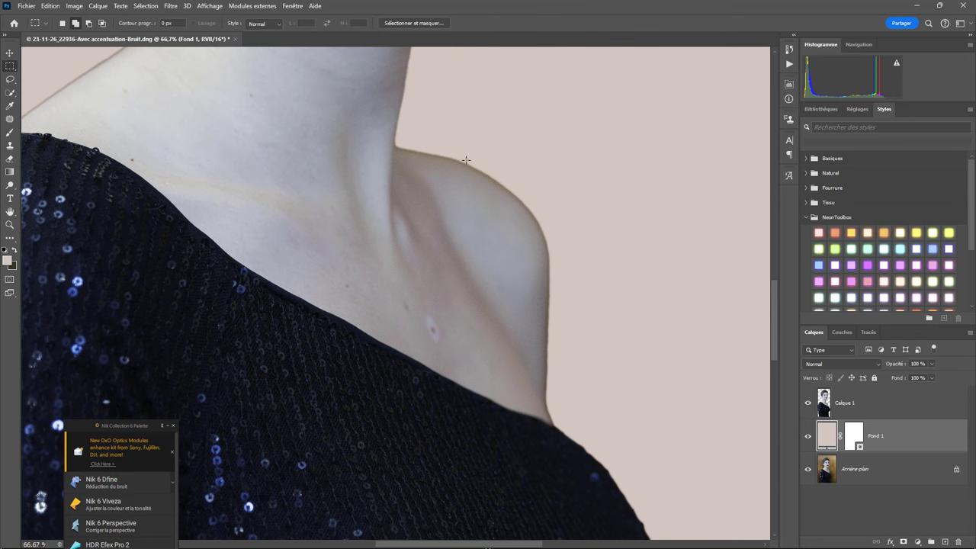
scroll(451, 376, up, 5)
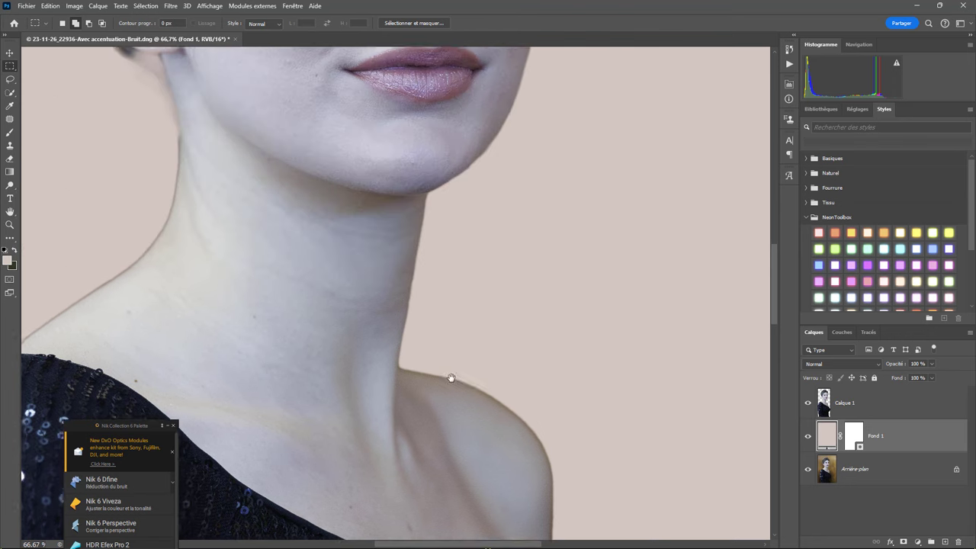
scroll(508, 190, up, 1)
scroll(480, 282, up, 2)
scroll(497, 176, up, 5)
scroll(497, 176, up, 4)
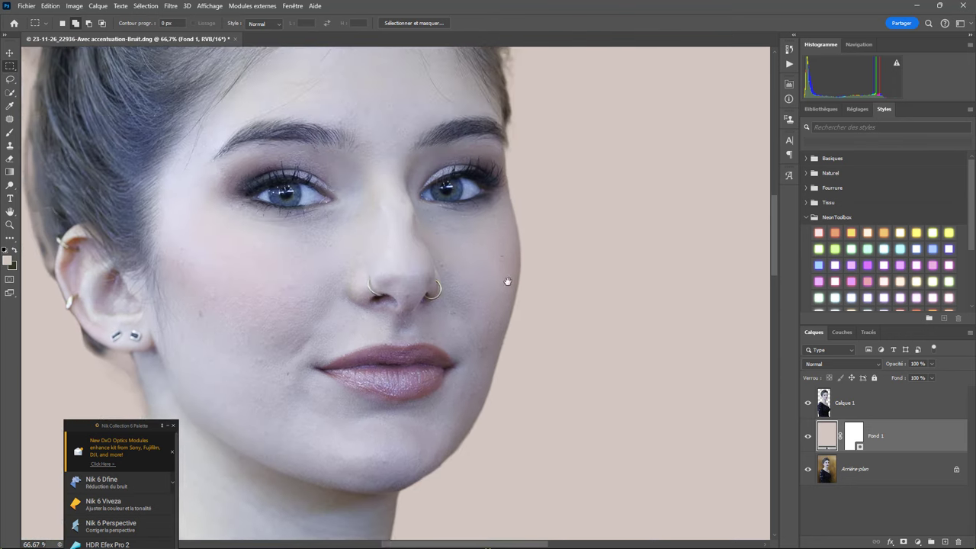
scroll(508, 279, up, 5)
scroll(478, 174, up, 3)
scroll(516, 247, up, 4)
scroll(497, 176, up, 4)
scroll(534, 255, up, 1)
scroll(348, 262, down, 2)
scroll(396, 190, down, 3)
scroll(356, 292, down, 4)
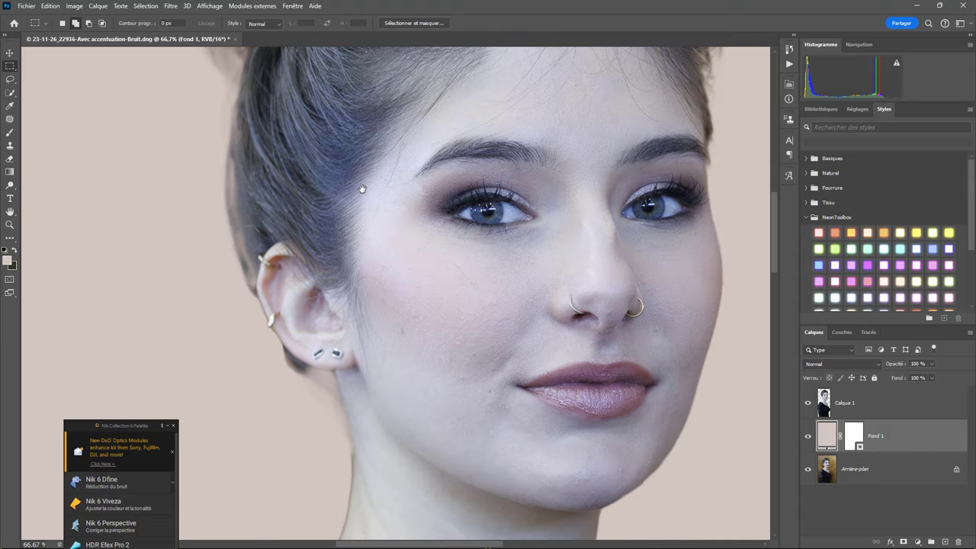
scroll(347, 357, down, 3)
scroll(333, 229, down, 4)
scroll(285, 146, down, 1)
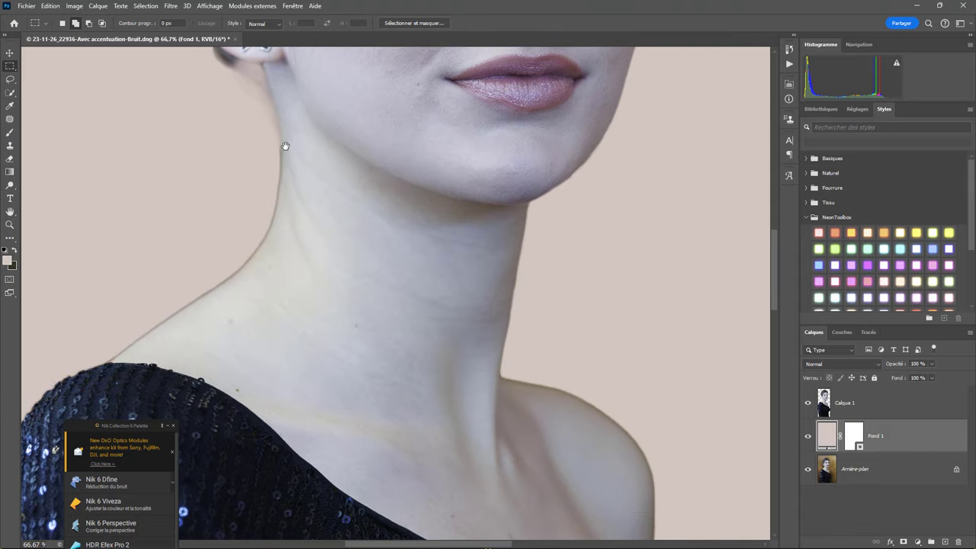
scroll(355, 290, down, 1)
scroll(290, 213, down, 4)
scroll(233, 141, right, 3)
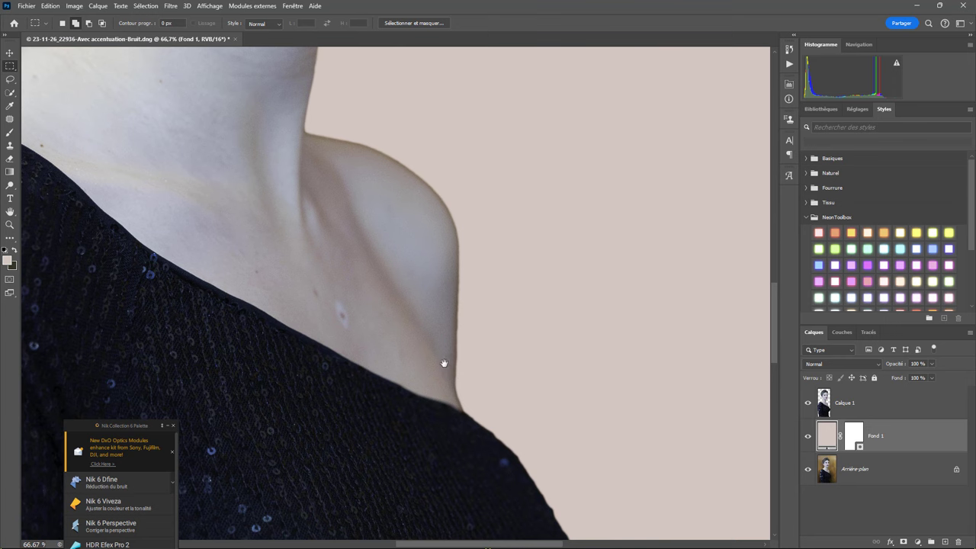
drag(444, 363, 353, 124)
drag(369, 242, 604, 354)
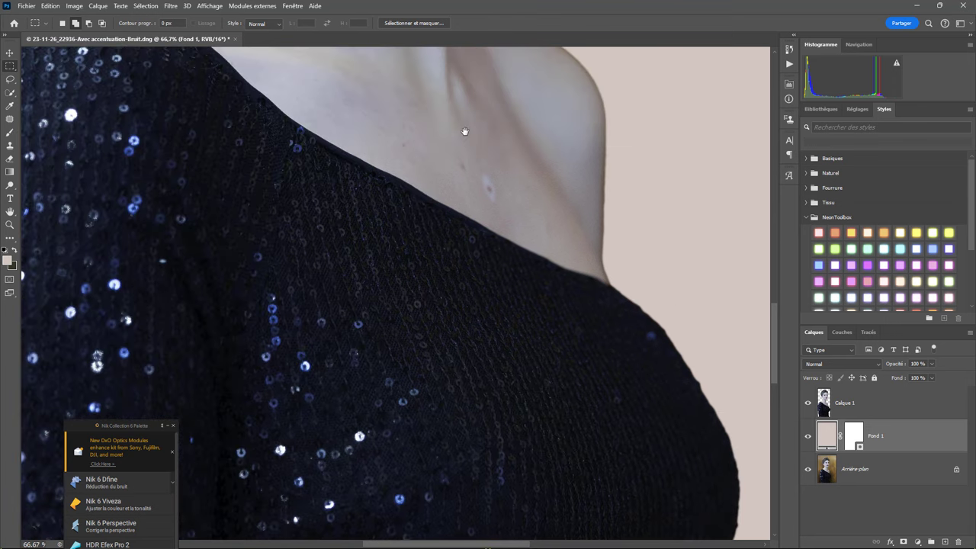
drag(465, 131, 536, 344)
drag(359, 126, 377, 262)
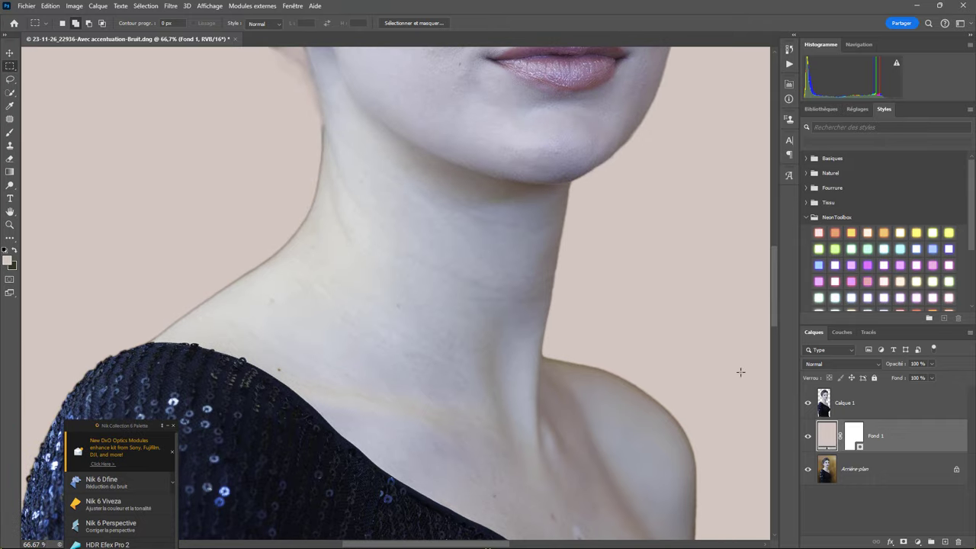
Add a layer mask to Calque 1 and brush-soften the neck edge against the pink fill.
click(857, 405)
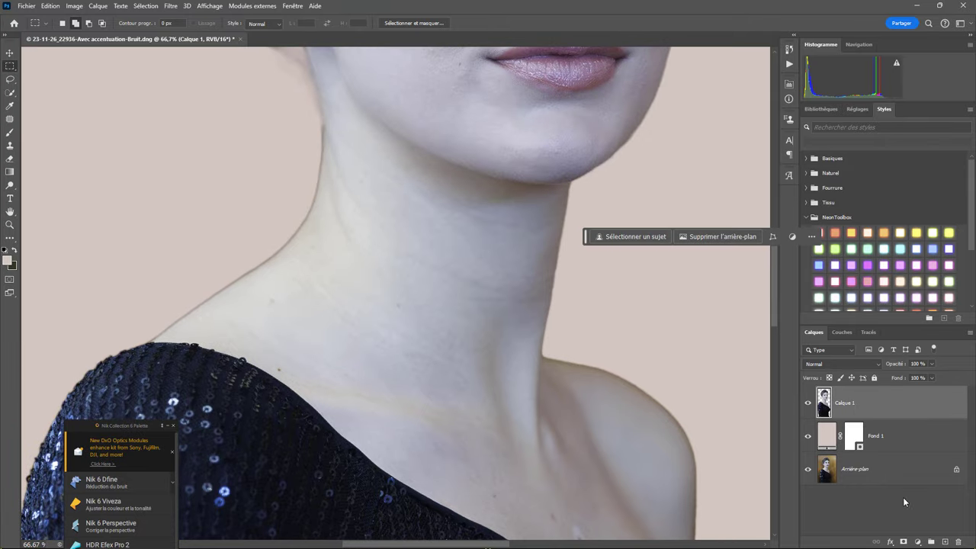
click(903, 542)
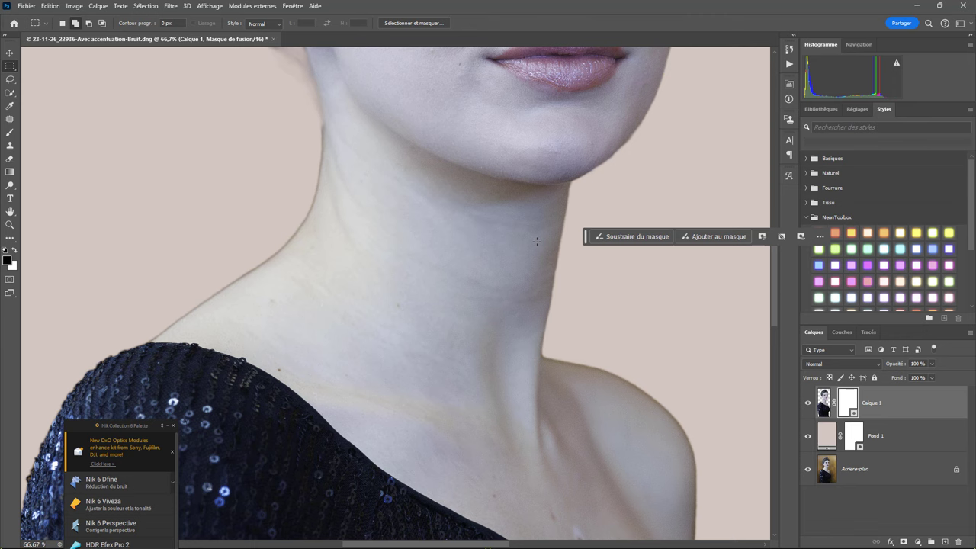
click(10, 132)
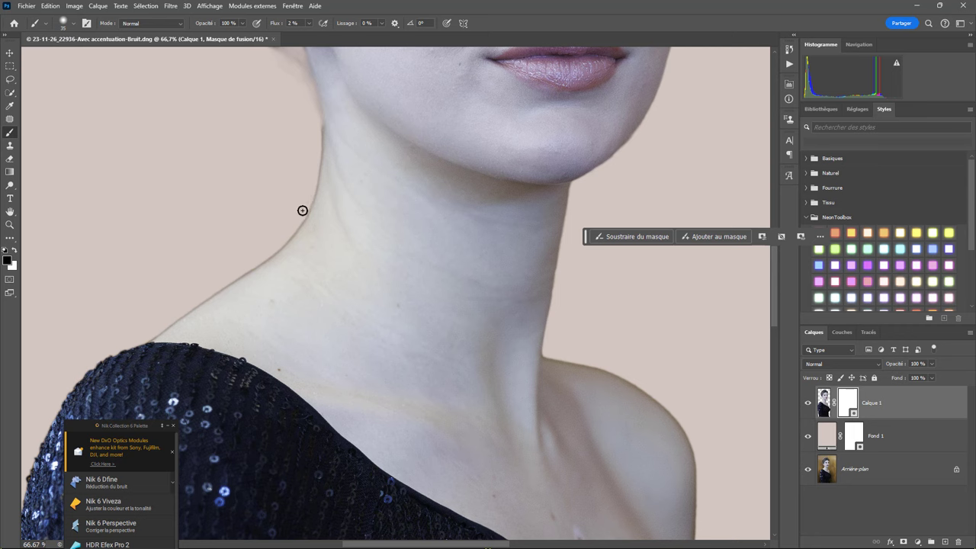
scroll(203, 269, up, 3)
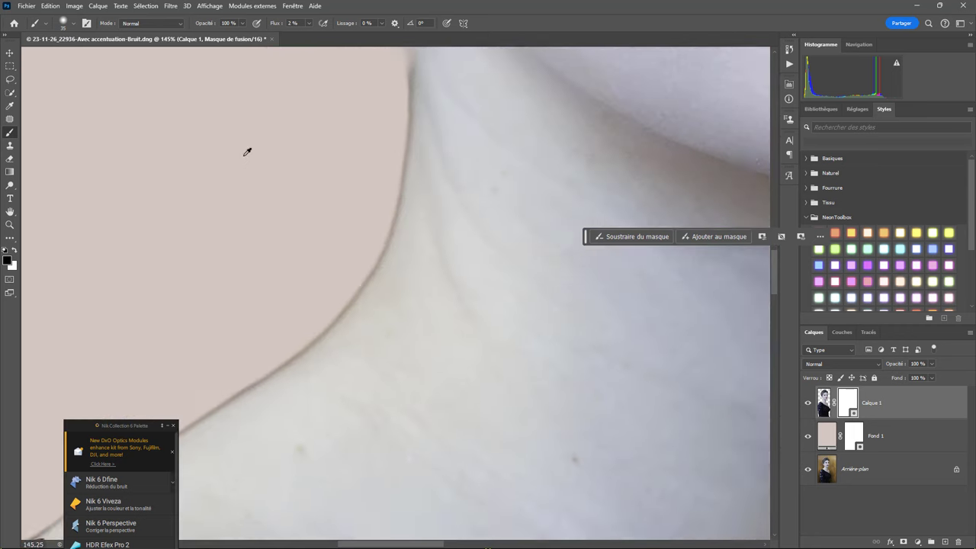
drag(313, 134, 290, 283)
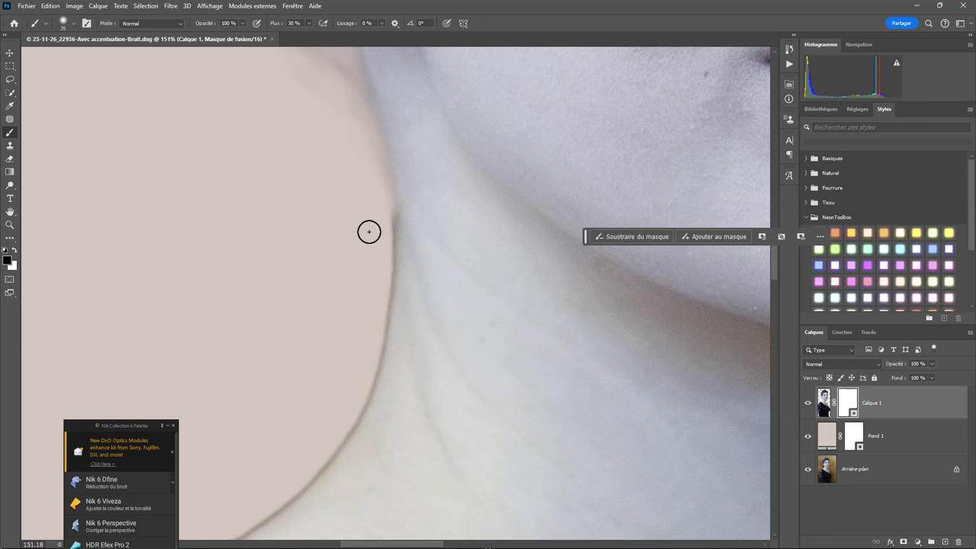
click(309, 24)
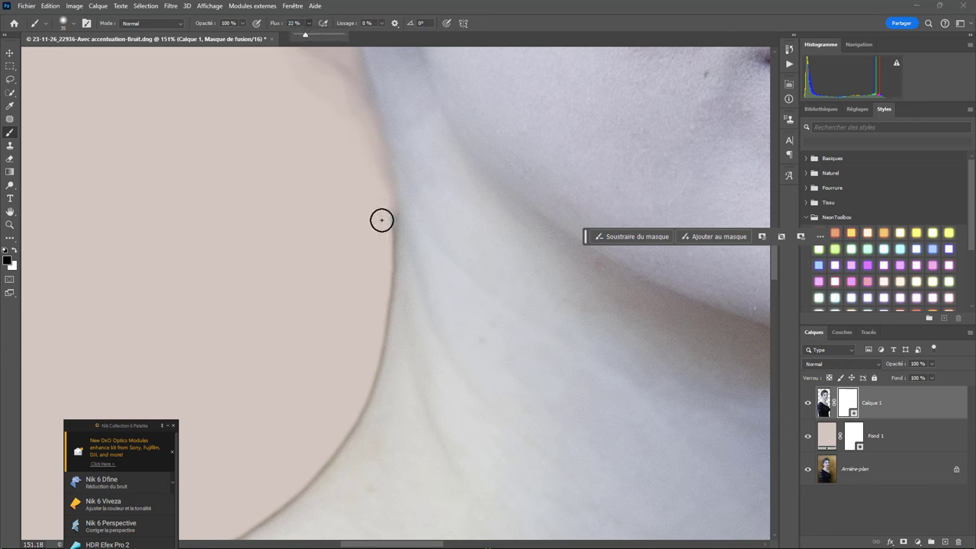
mouse_move(384, 253)
mouse_down()
mouse_move(374, 328)
mouse_move(388, 234)
mouse_up()
mouse_move(389, 234)
mouse_down()
mouse_move(377, 300)
mouse_move(379, 281)
mouse_up()
mouse_move(341, 312)
mouse_down()
mouse_move(373, 142)
mouse_move(408, 166)
mouse_move(399, 216)
mouse_move(333, 307)
mouse_move(402, 203)
mouse_move(417, 113)
mouse_move(409, 164)
mouse_up()
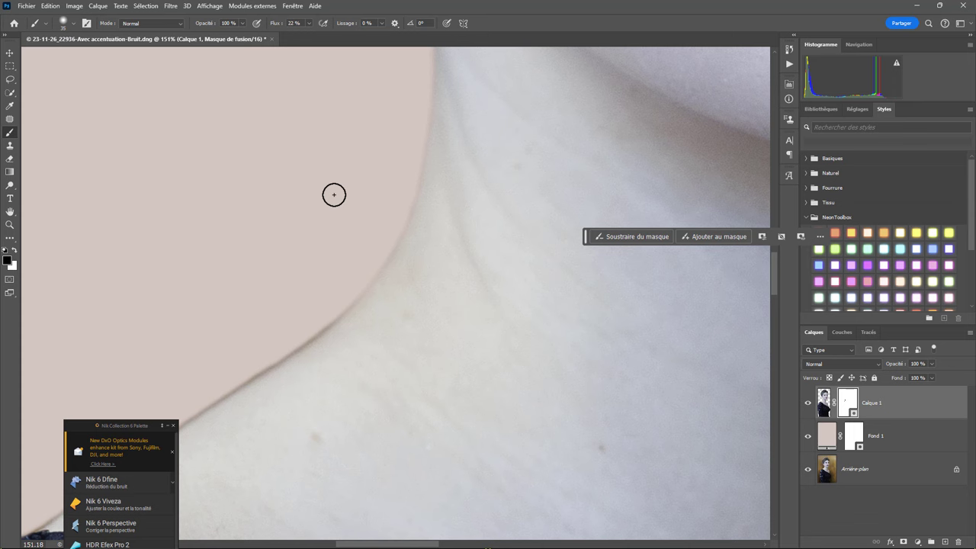
Resize the brush down to 31 px with an Alt+right-drag.
alt+right_click(331, 195)
drag(333, 200, 332, 199)
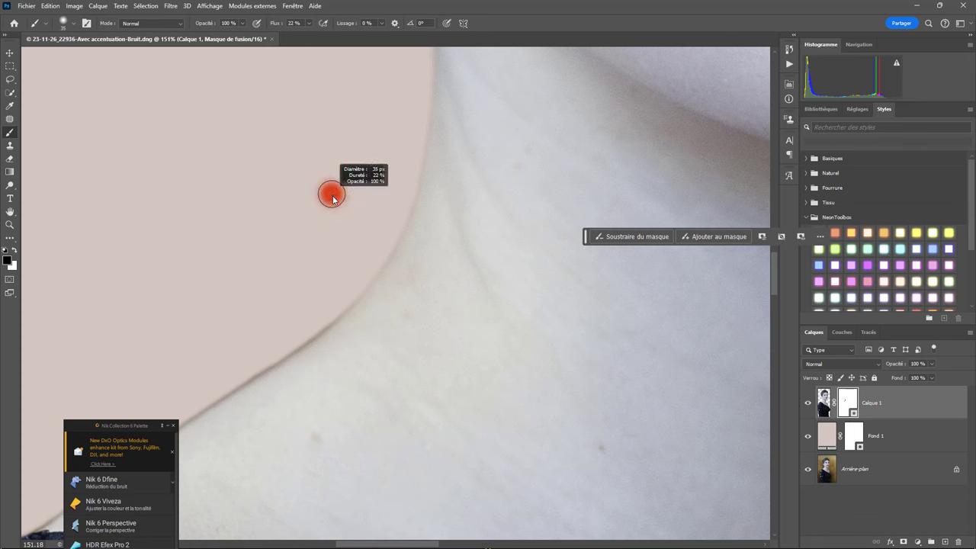
drag(333, 200, 332, 208)
drag(332, 192, 331, 188)
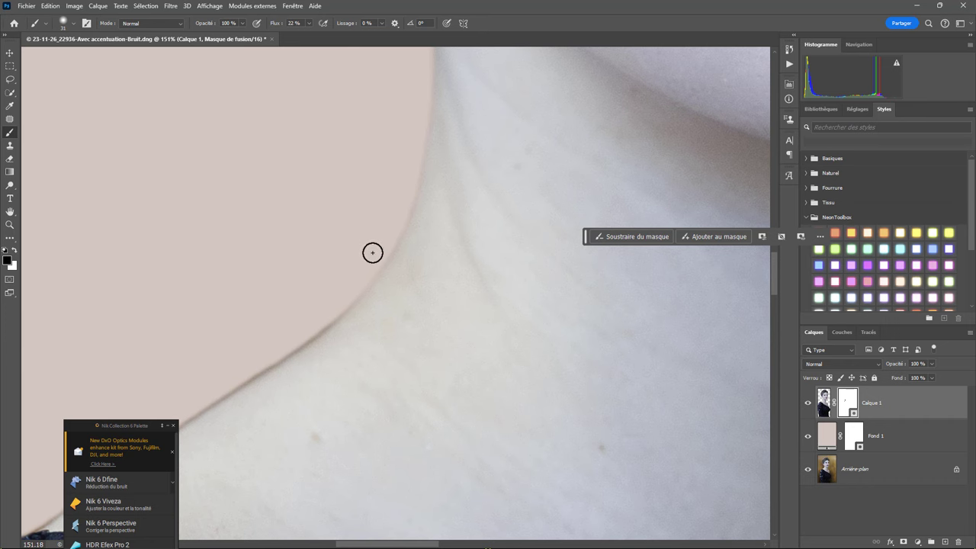
Paint the shoulder's mask edge into the pink background, then undo that stroke.
drag(340, 264, 471, 107)
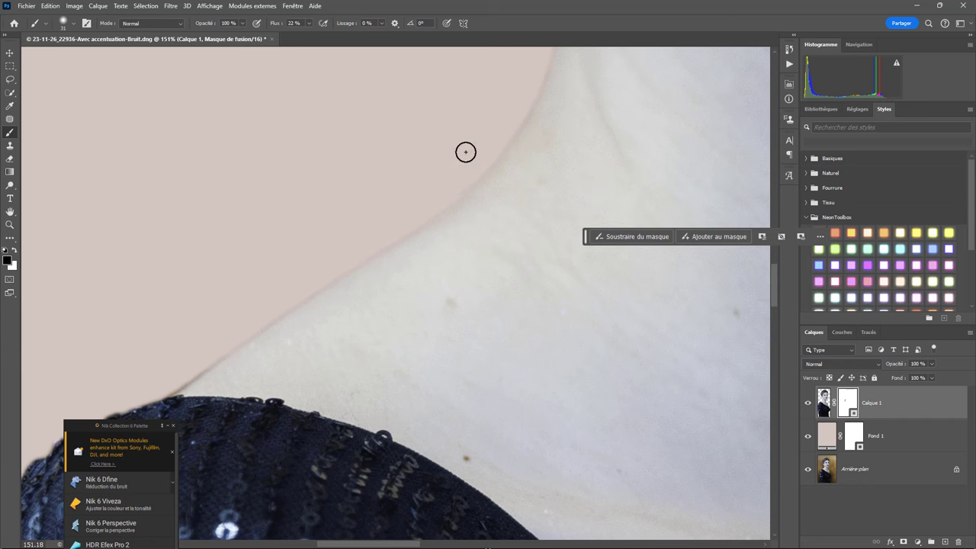
drag(457, 131, 347, 270)
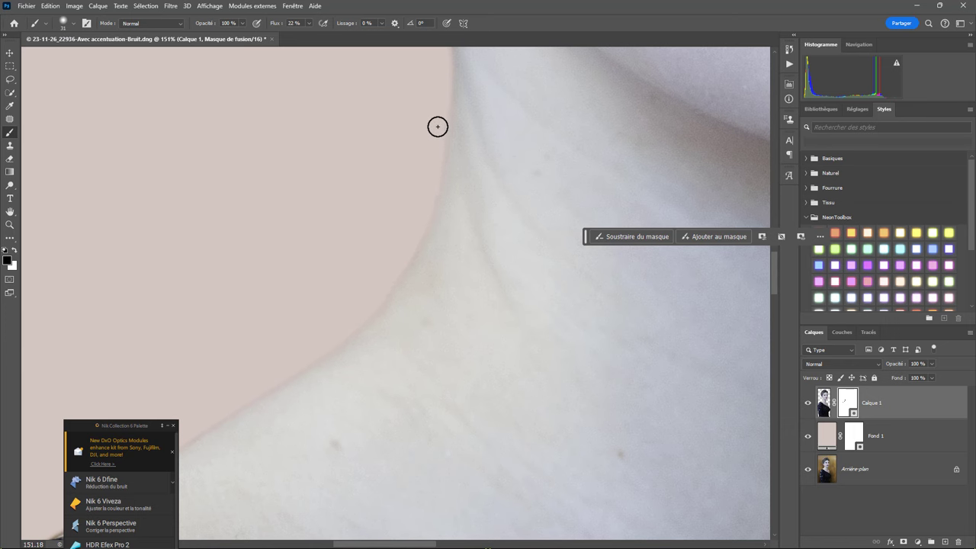
scroll(407, 148, down, 5)
scroll(407, 148, left, 5)
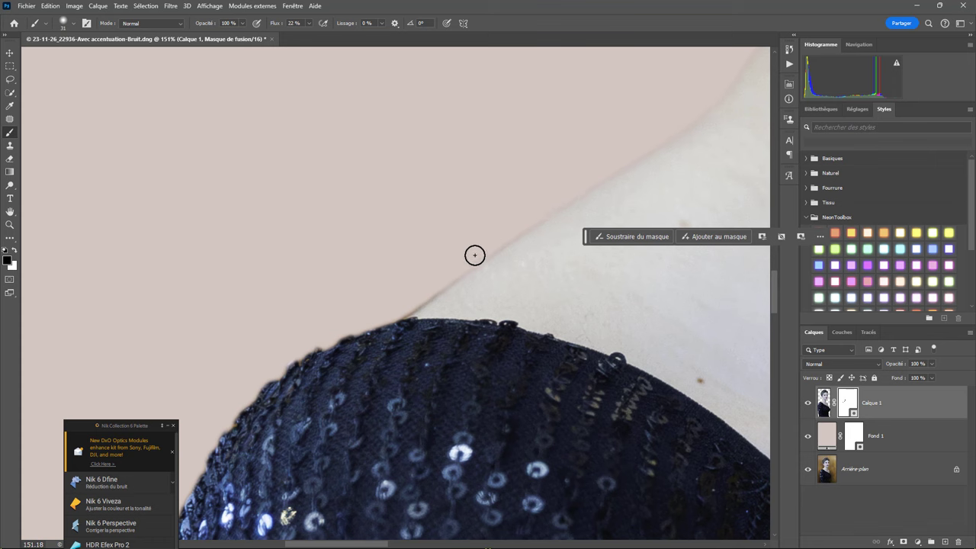
drag(418, 295, 399, 305)
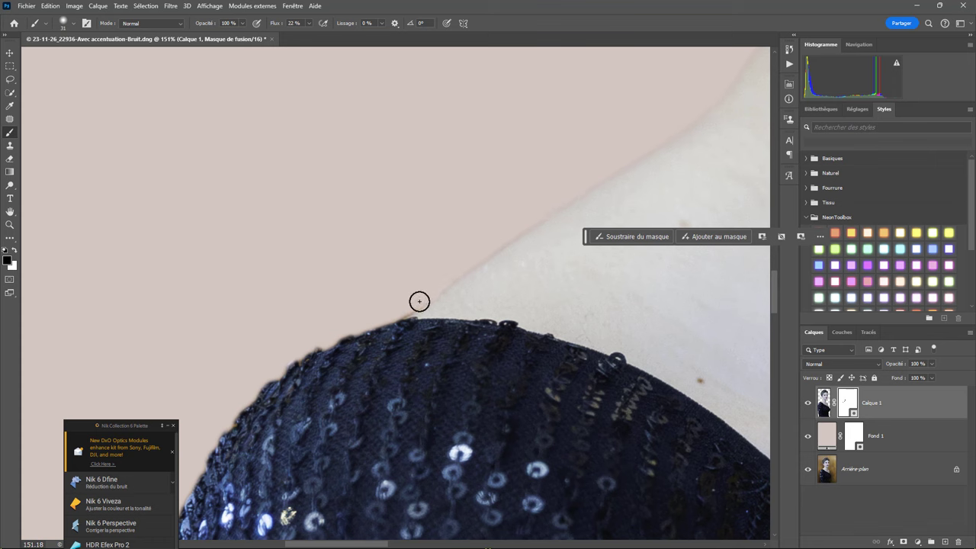
key(ctrl+z)
Enlarge the brush and set its flow to 8%.
scroll(461, 249, down, 3)
scroll(461, 248, down, 5)
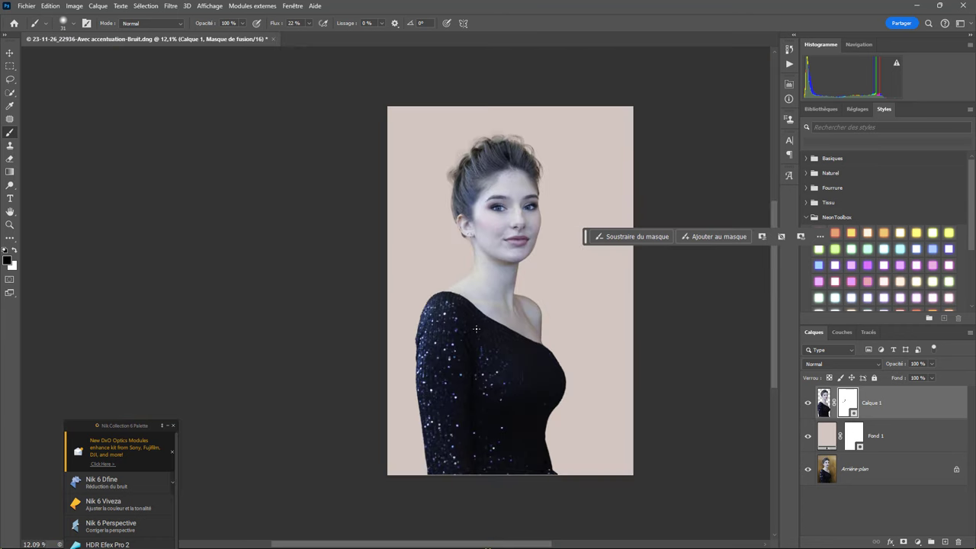
scroll(486, 268, up, 3)
scroll(457, 289, up, 3)
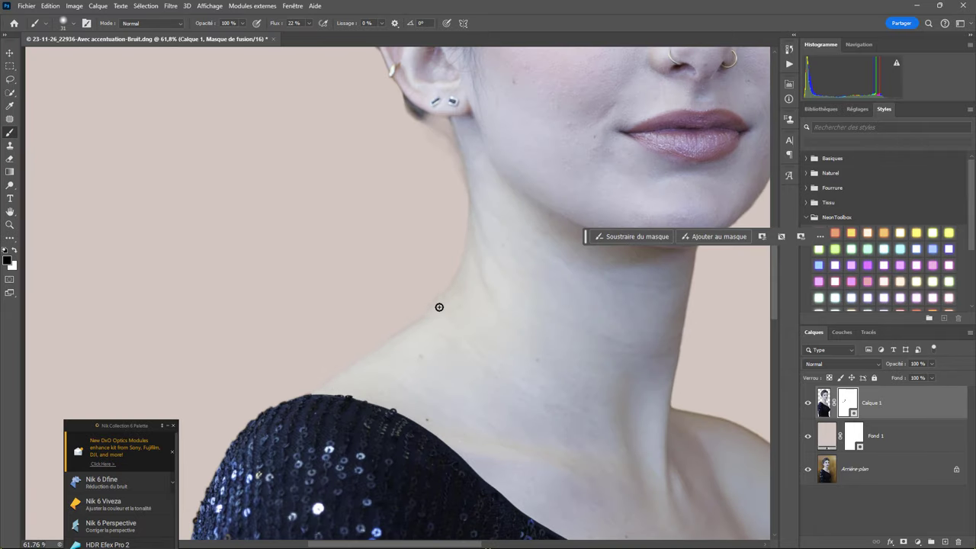
drag(411, 276, 420, 272)
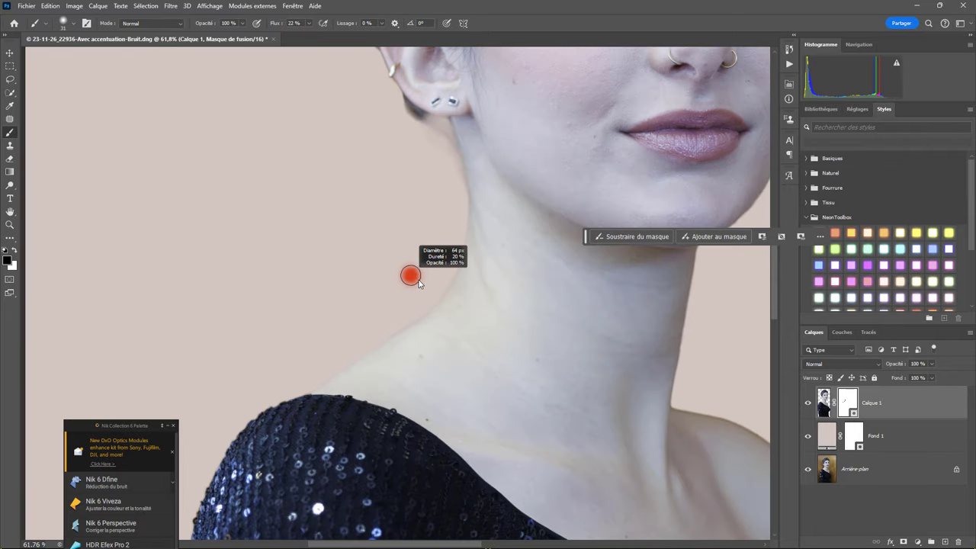
click(309, 24)
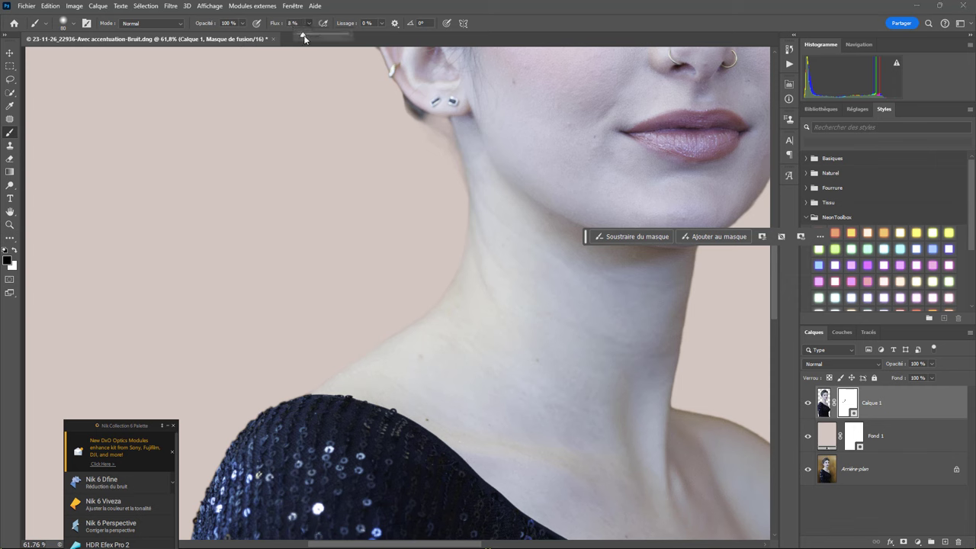
click(456, 213)
scroll(290, 272, down, 3)
scroll(294, 261, down, 3)
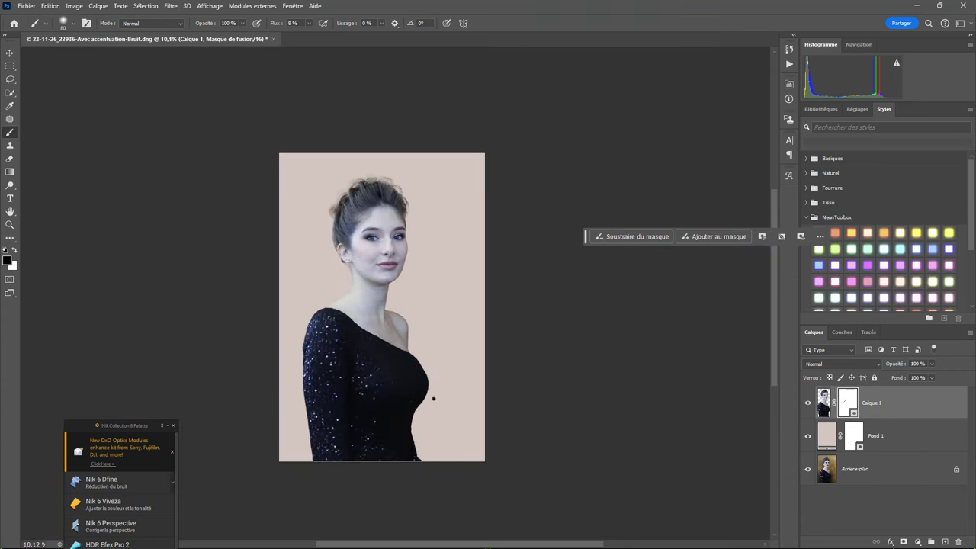
scroll(424, 264, up, 2)
scroll(399, 283, up, 2)
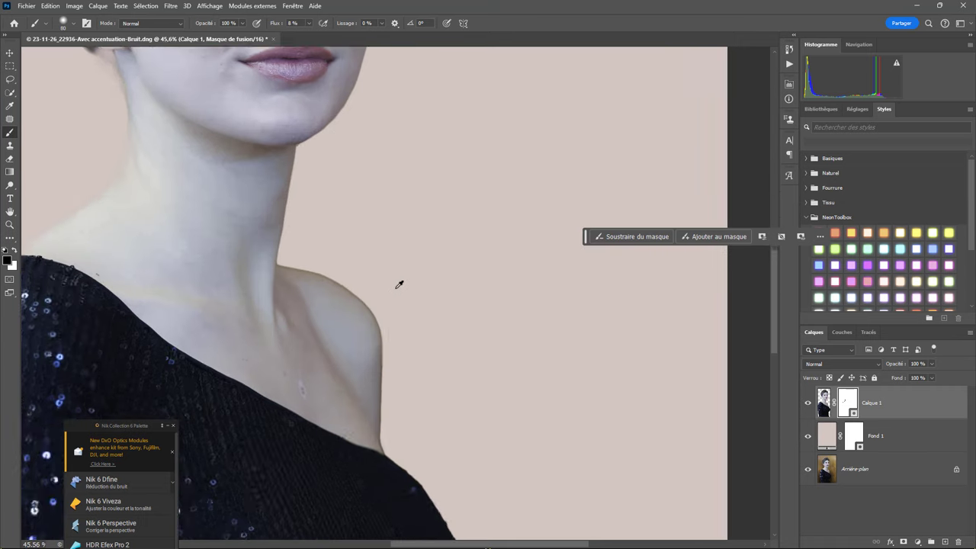
scroll(336, 282, up, 2)
scroll(262, 256, up, 1)
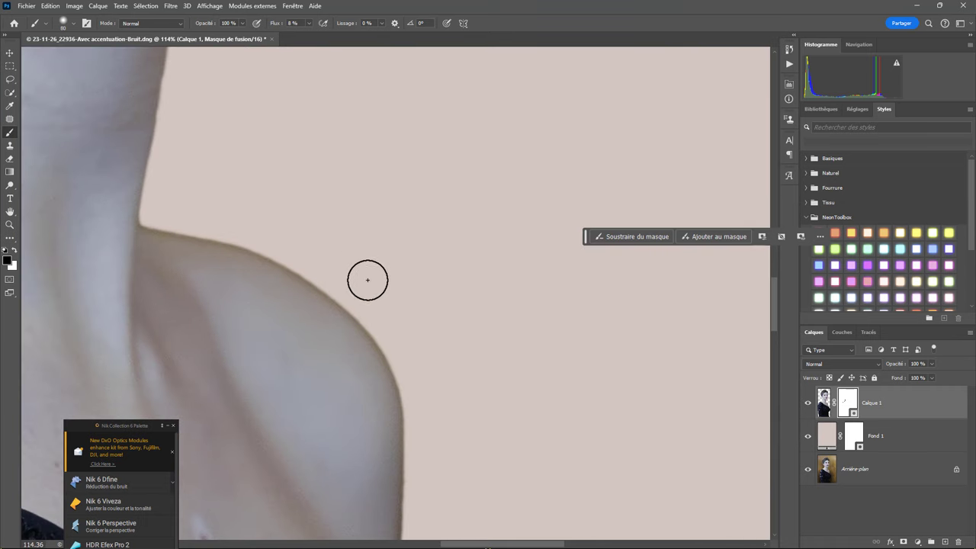
mouse_move(374, 234)
mouse_down()
mouse_move(433, 118)
mouse_move(408, 100)
mouse_up()
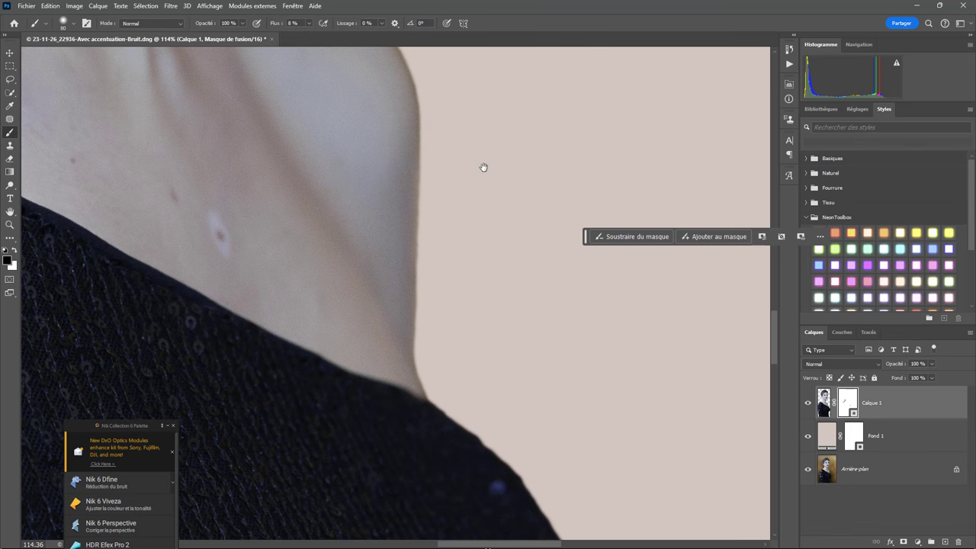
drag(484, 168, 514, 350)
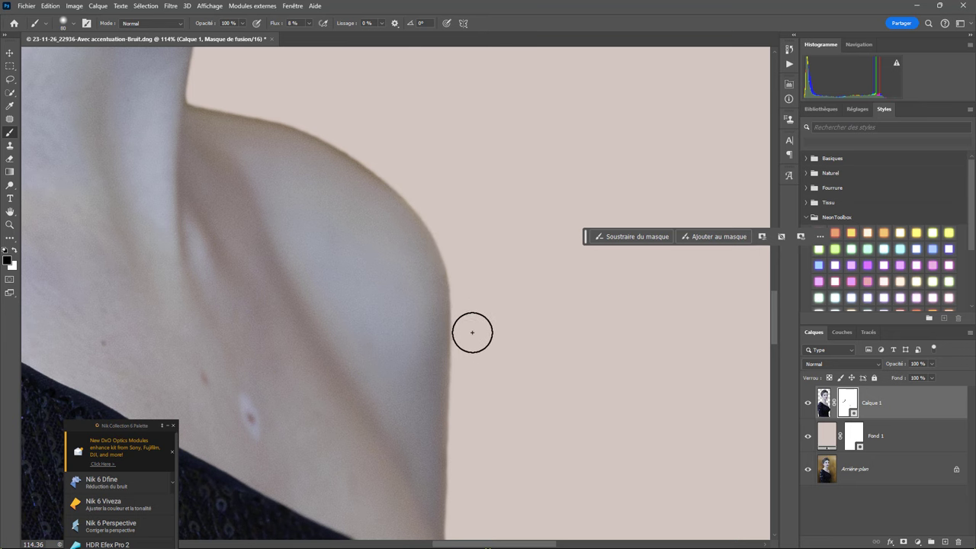
drag(425, 168, 502, 267)
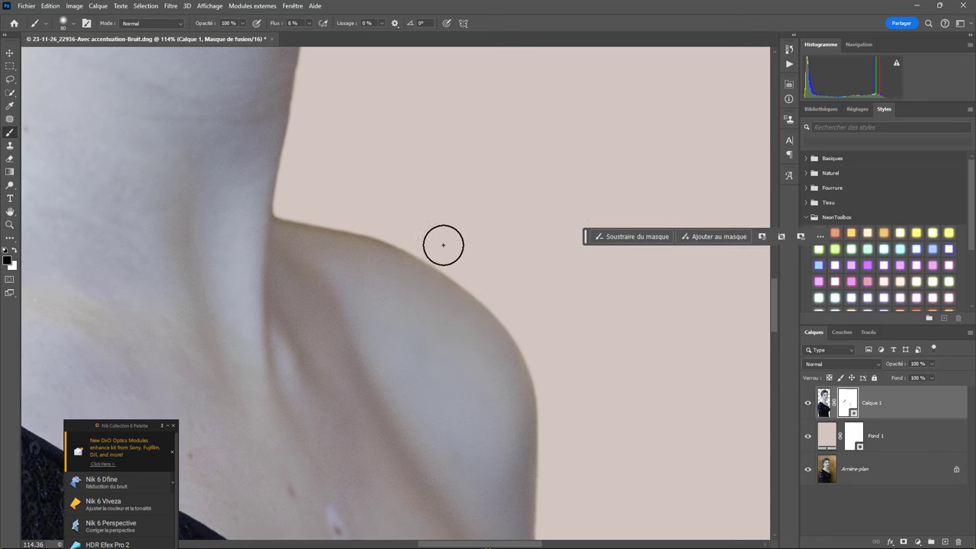
drag(296, 210, 386, 227)
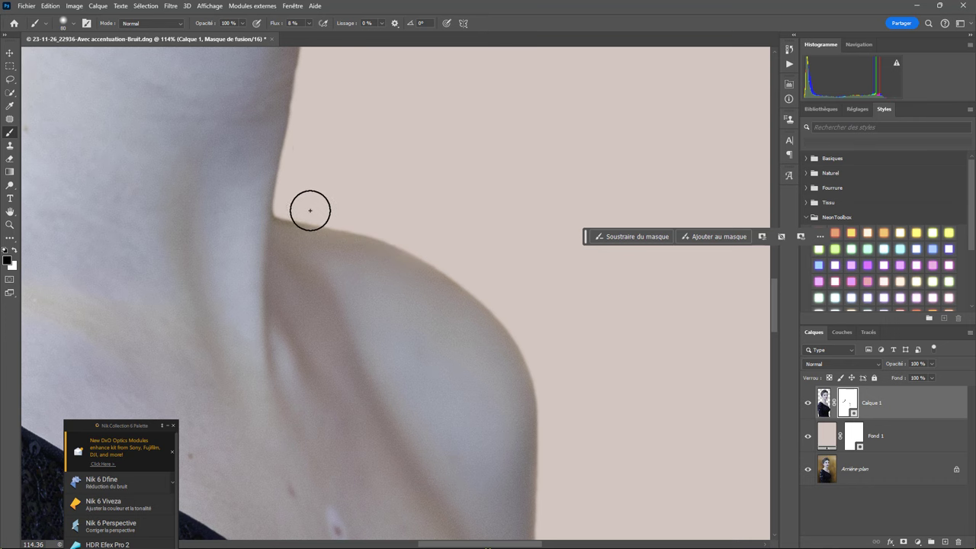
drag(335, 137, 351, 281)
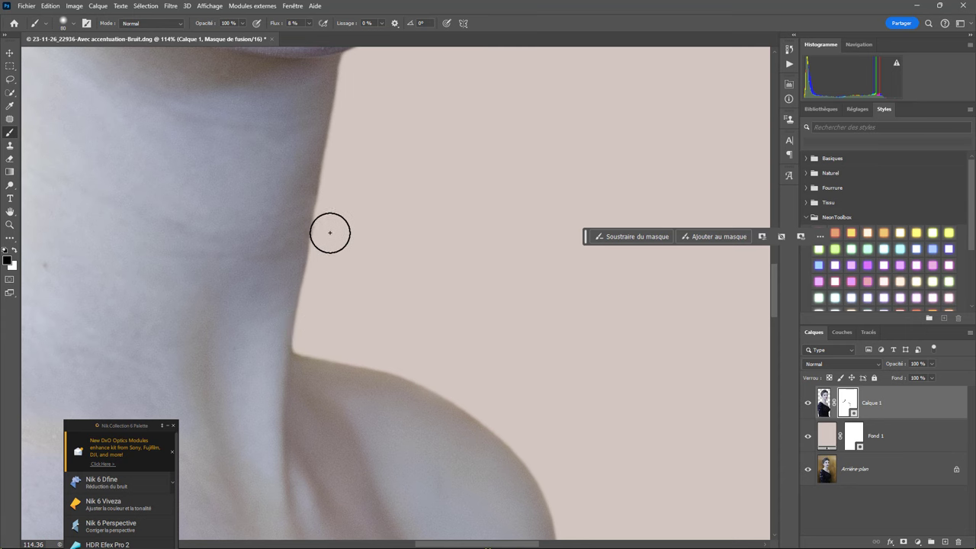
drag(409, 150, 310, 410)
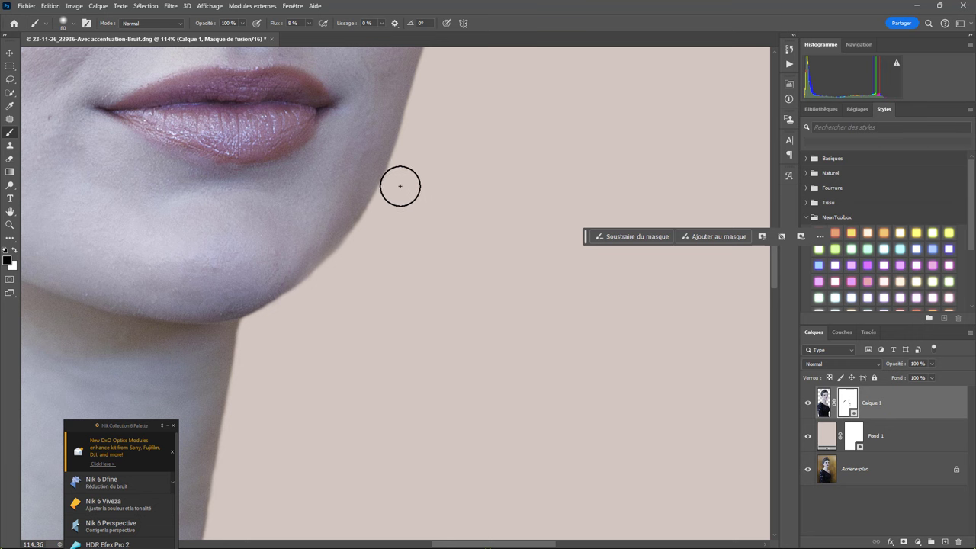
drag(453, 120, 387, 345)
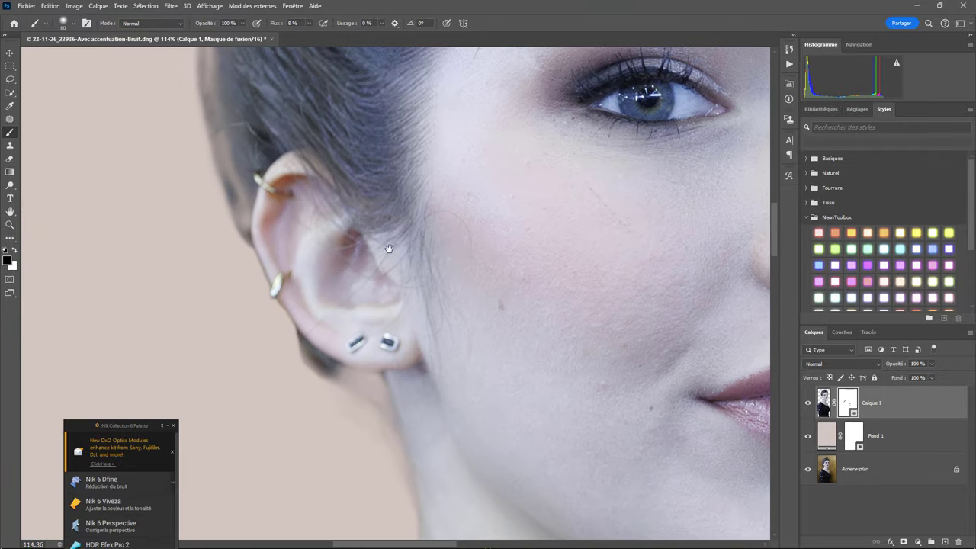
click(808, 405)
click(808, 436)
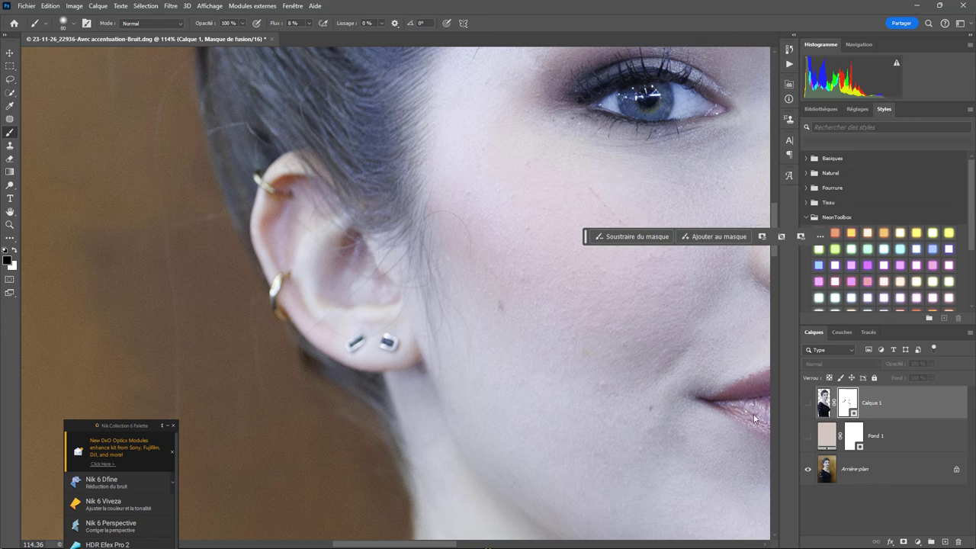
click(809, 403)
click(809, 436)
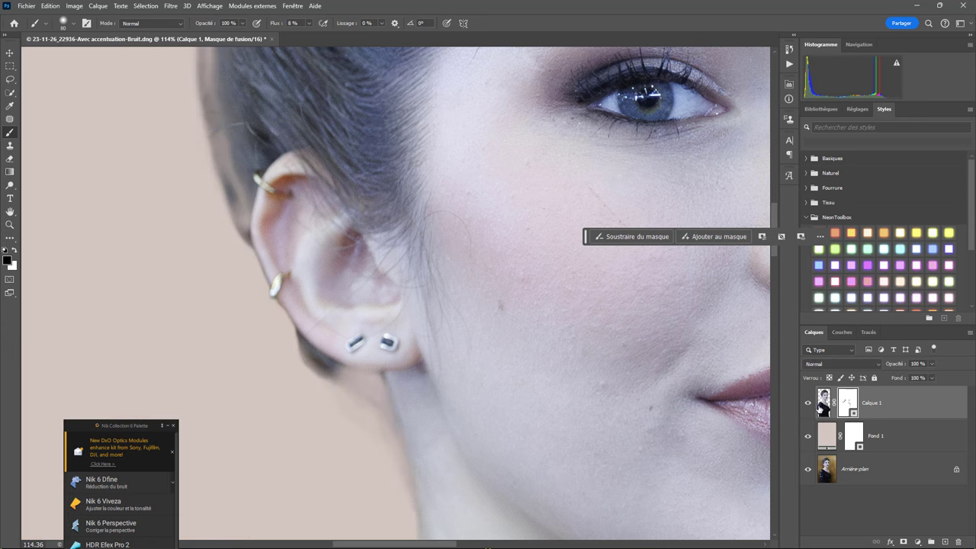
click(809, 436)
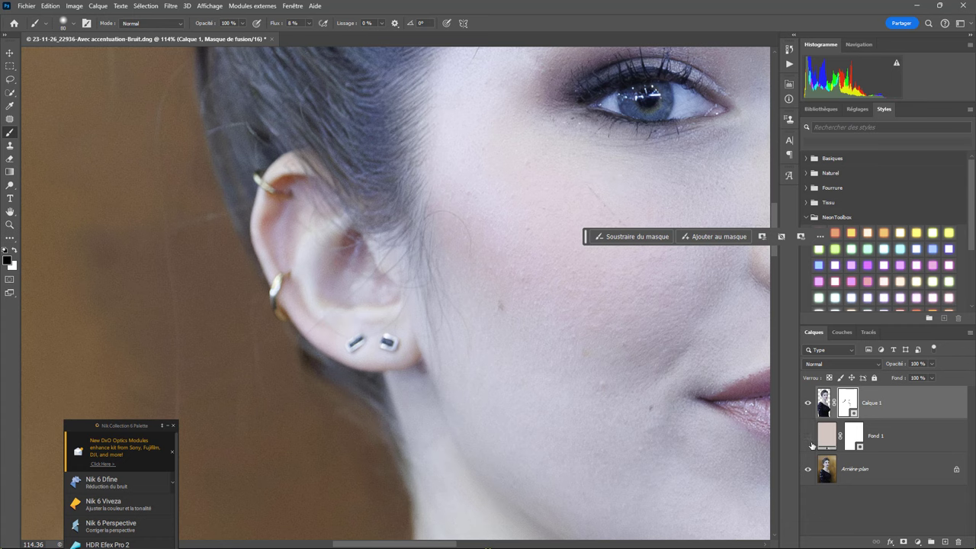
click(808, 436)
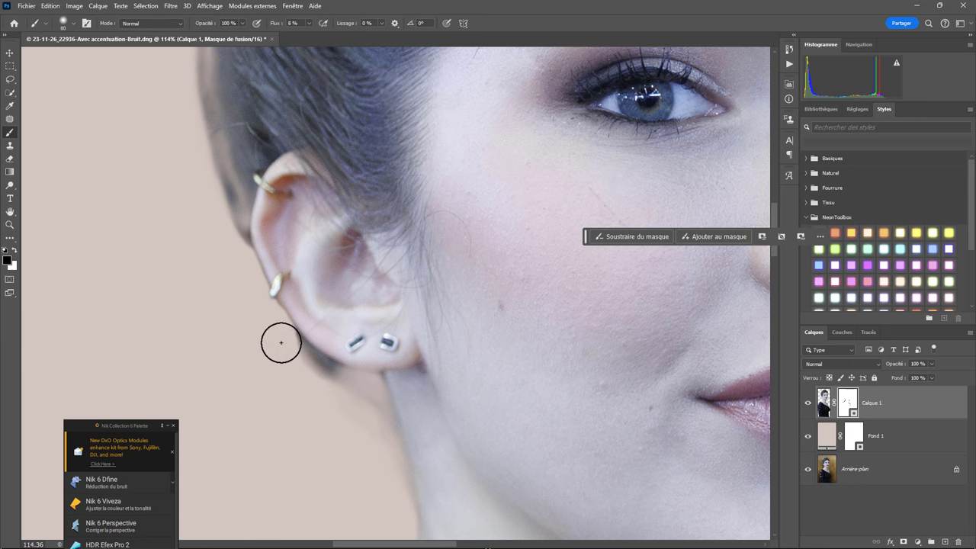
scroll(331, 484, down, 10)
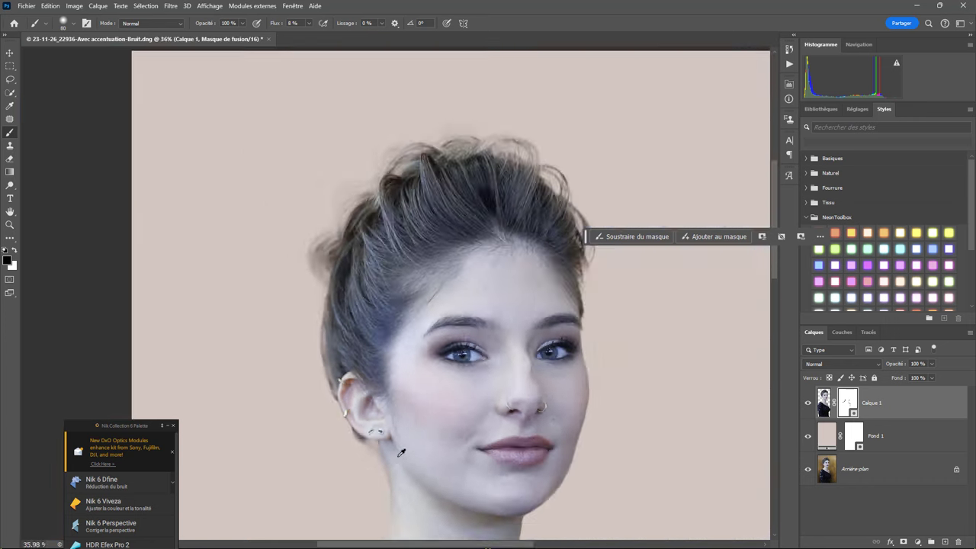
scroll(446, 435, up, 2)
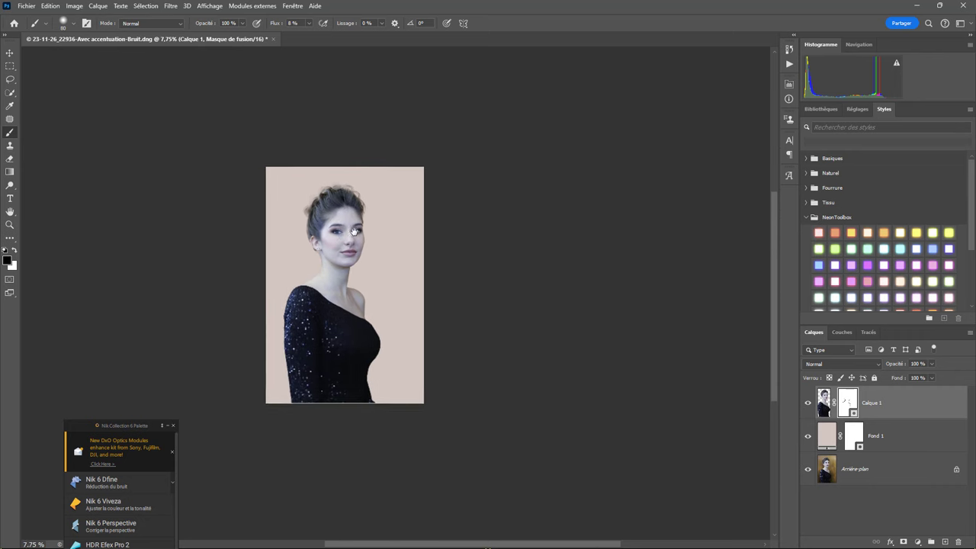
scroll(374, 251, up, 1)
scroll(393, 250, up, 5)
scroll(393, 250, up, 3)
scroll(379, 277, up, 1)
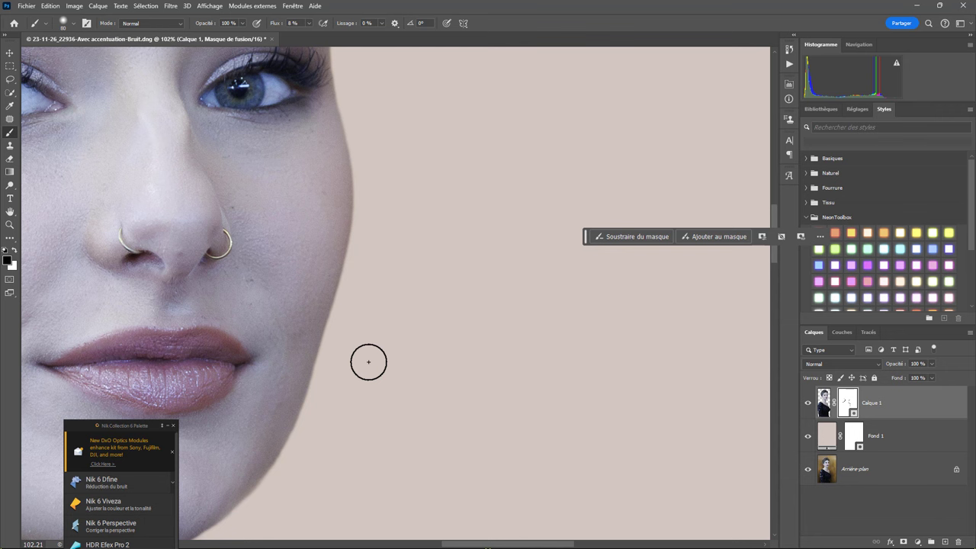
mouse_move(370, 196)
mouse_down()
mouse_move(434, 272)
mouse_move(436, 323)
mouse_up()
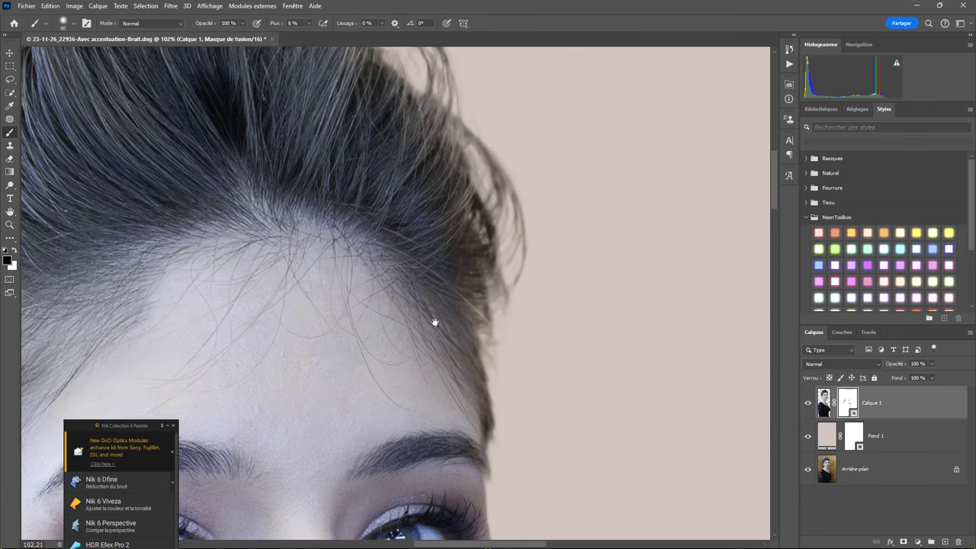
mouse_move(399, 218)
mouse_down()
mouse_move(381, 266)
mouse_move(418, 223)
mouse_up()
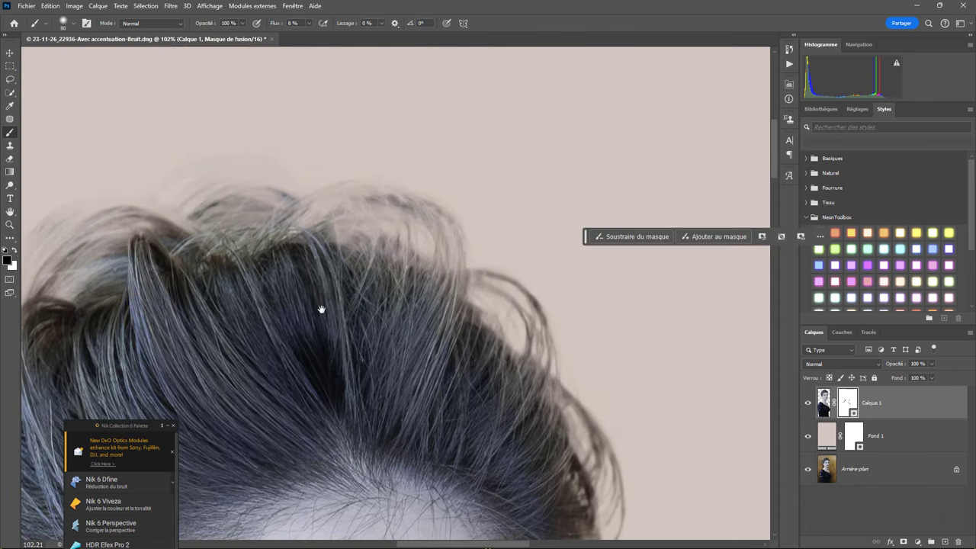
scroll(355, 215, down, 2)
scroll(399, 257, down, 3)
scroll(440, 305, down, 5)
scroll(440, 305, down, 3)
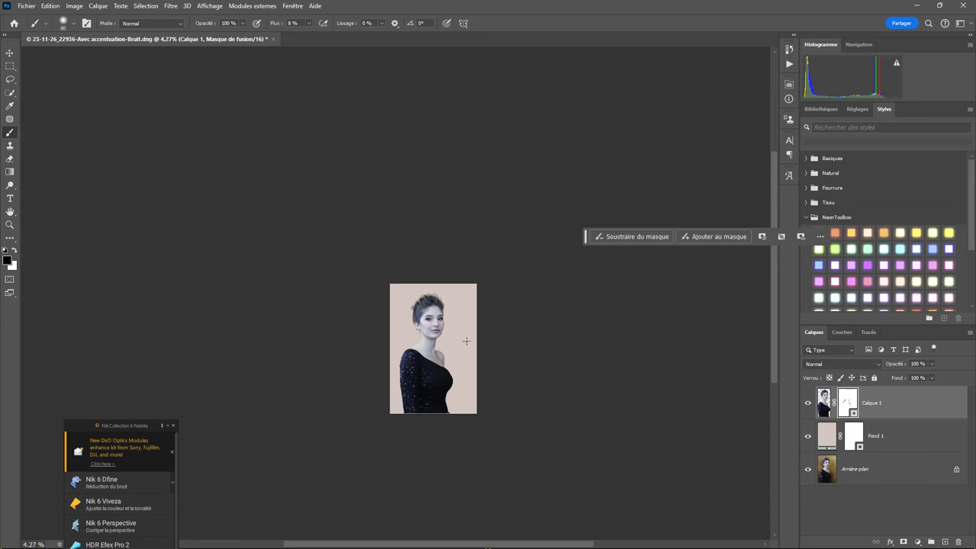
scroll(459, 352, up, 3)
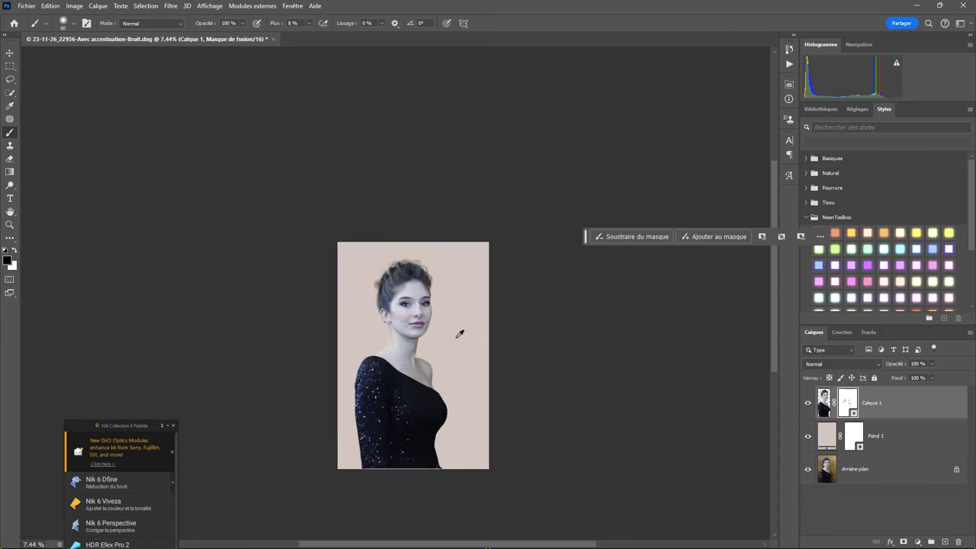
scroll(457, 333, up, 3)
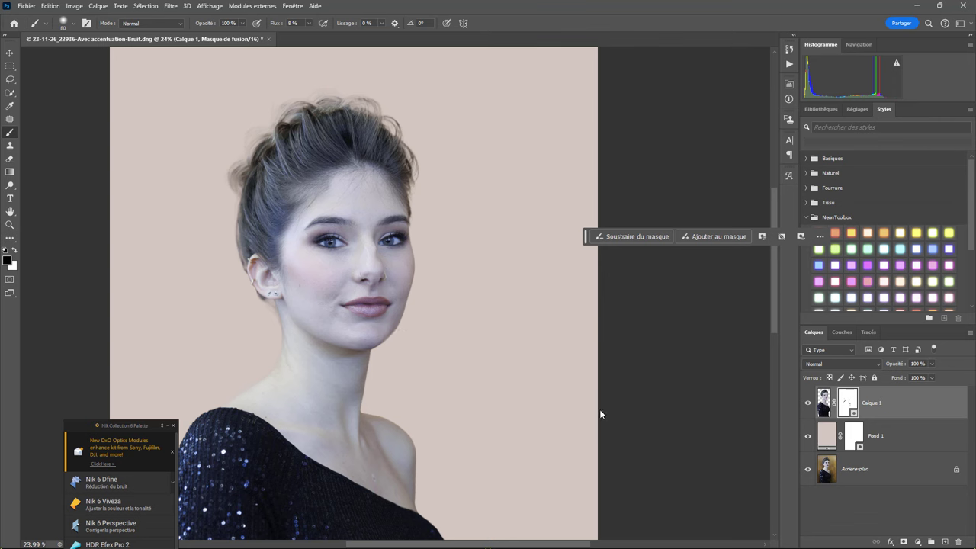
Hide Calque 1 and Fond 1 and make Arrière-plan the active layer.
click(808, 403)
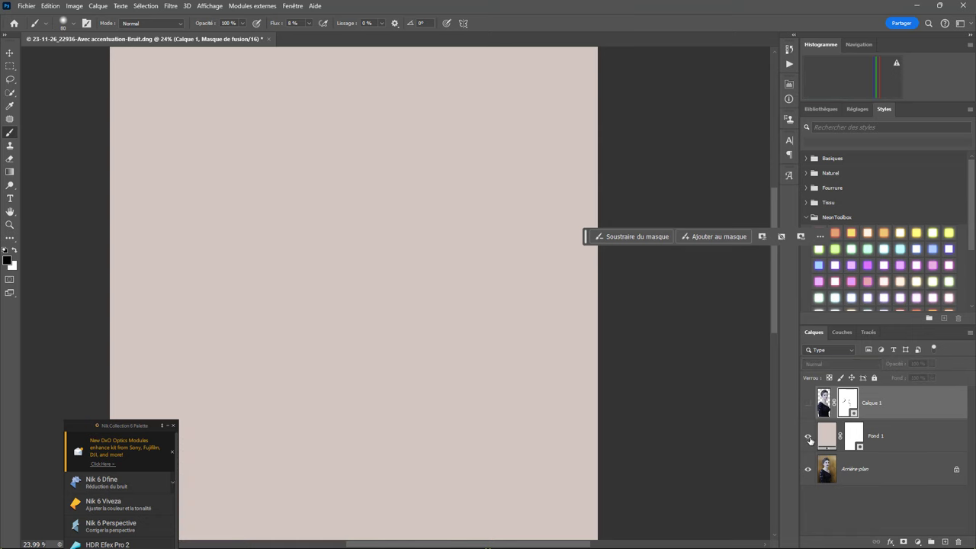
click(808, 436)
click(861, 473)
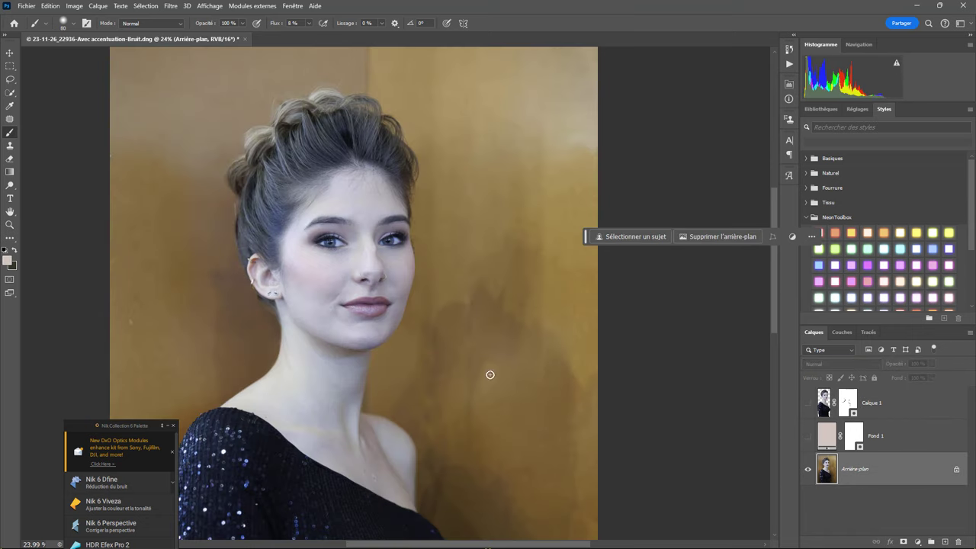
Open Sélectionner et masquer on Arrière-plan with the Rectangular Marquee active.
click(11, 69)
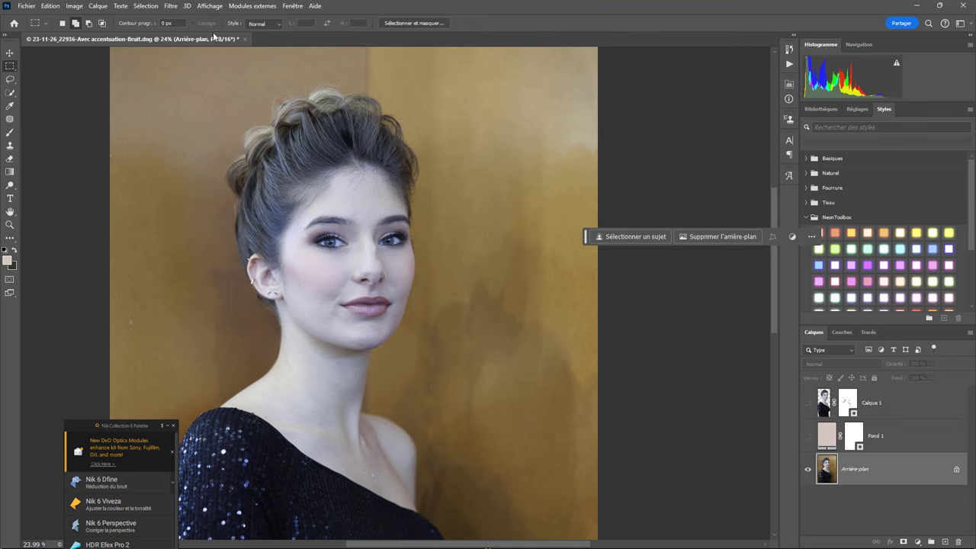
click(151, 8)
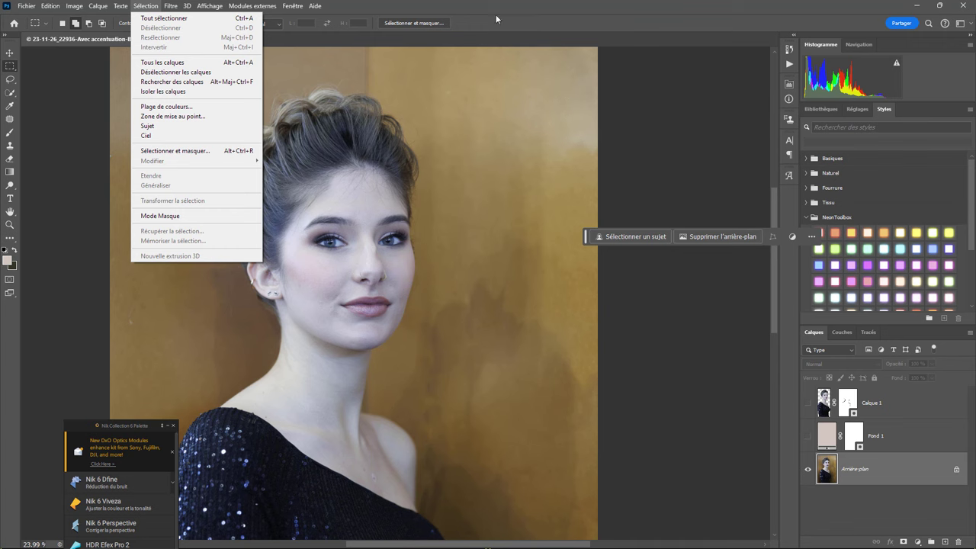
click(431, 24)
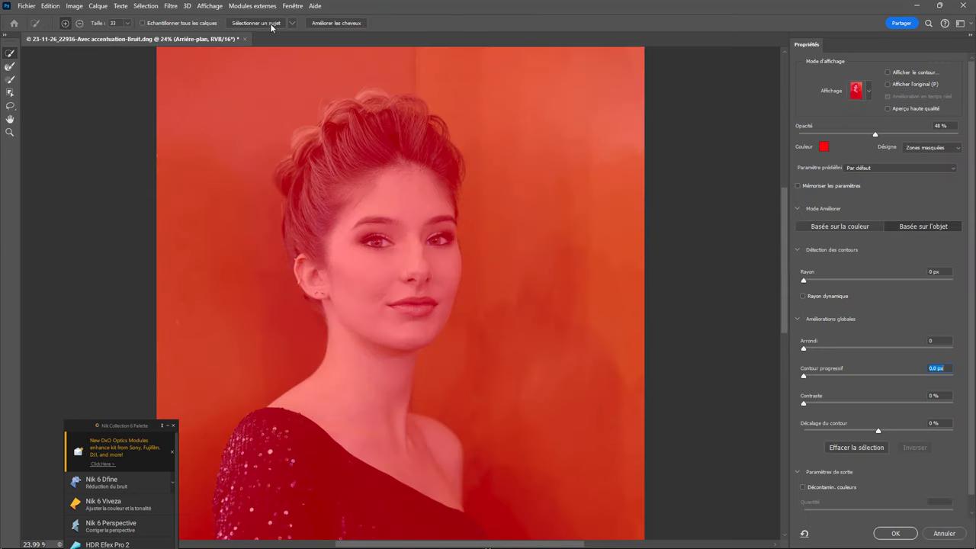
Auto-select the woman with Sélectionner un sujet and refine her hair with Améliorer les cheveux.
click(294, 26)
click(304, 46)
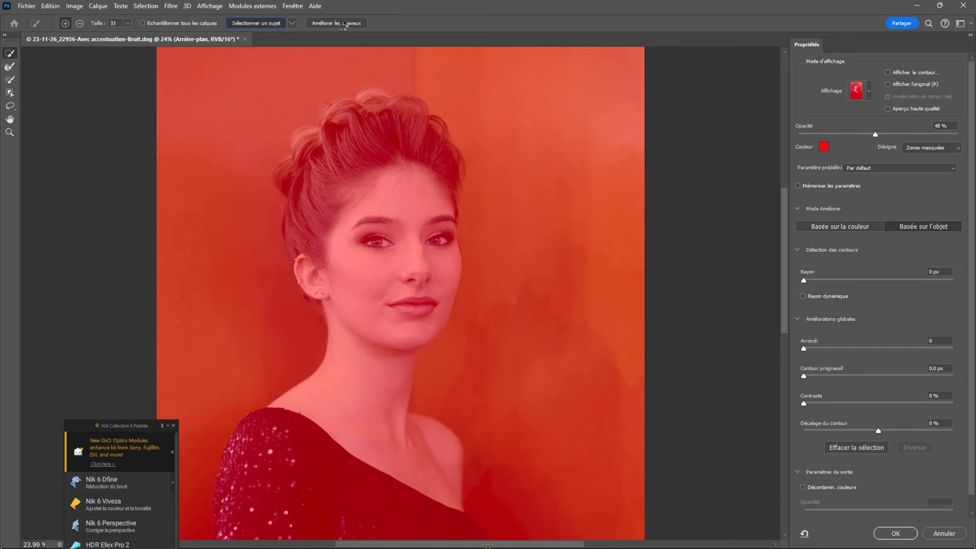
click(347, 26)
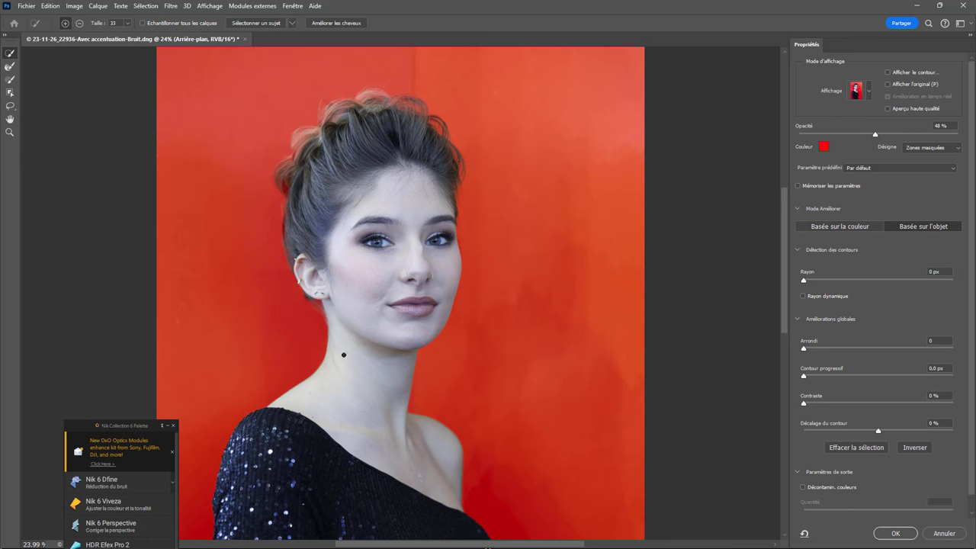
scroll(462, 382, up, 2)
scroll(414, 388, up, 5)
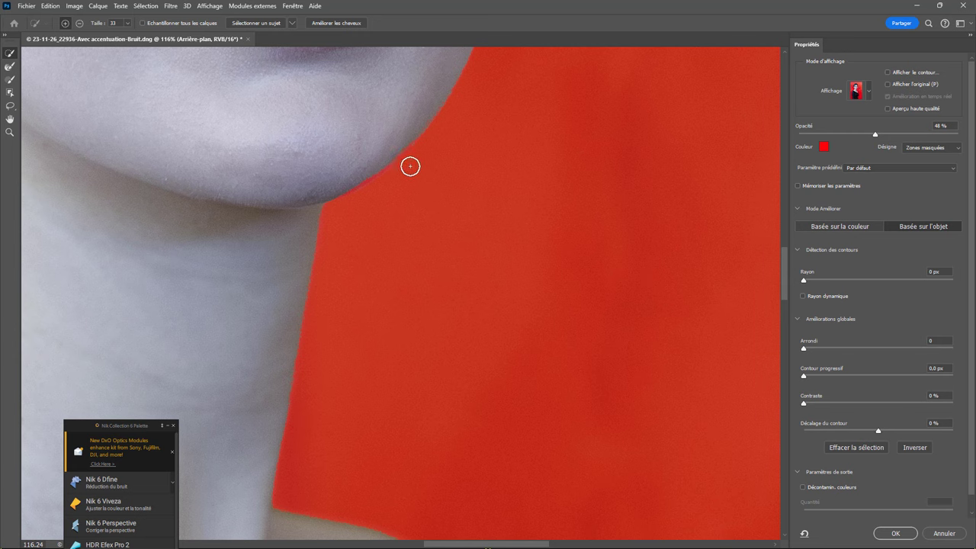
scroll(374, 294, down, 4)
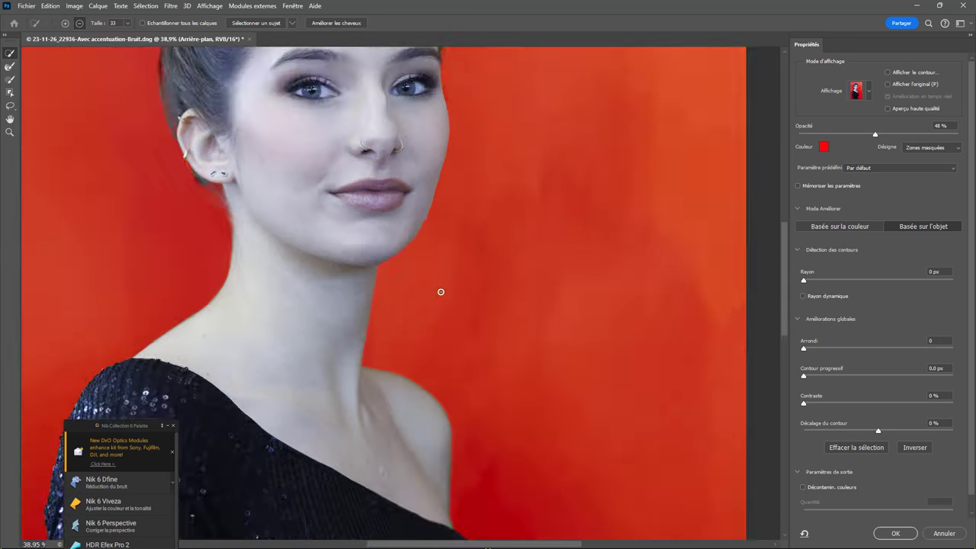
scroll(440, 292, down, 3)
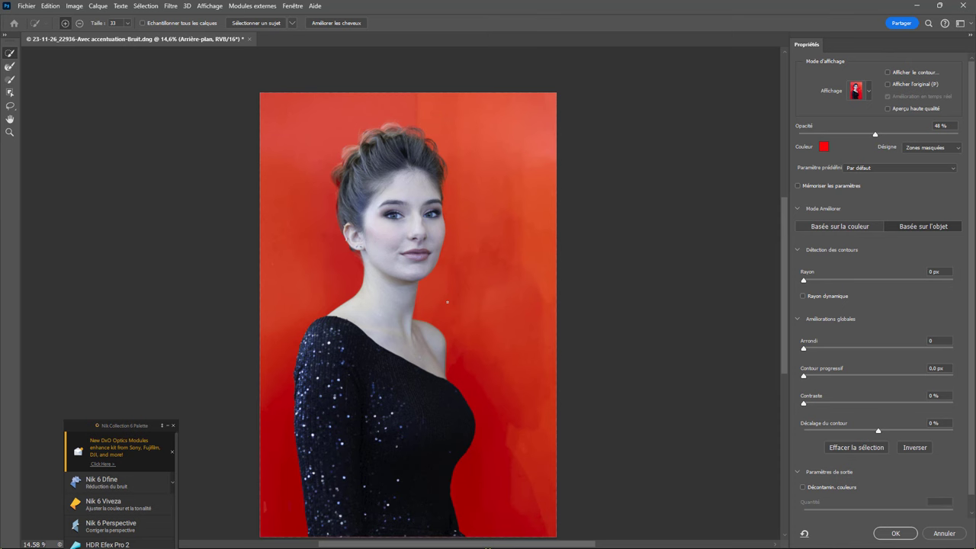